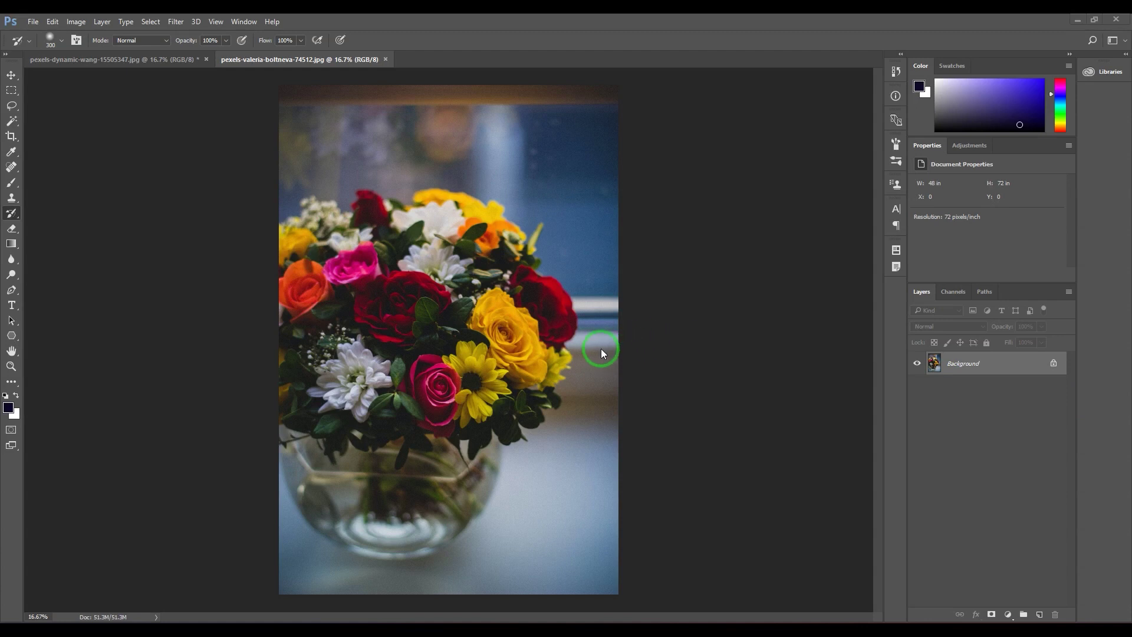
- Select the Art History Brush from the History Brush slot, with Loose Medium style and 20 px area
left_click(13, 75)
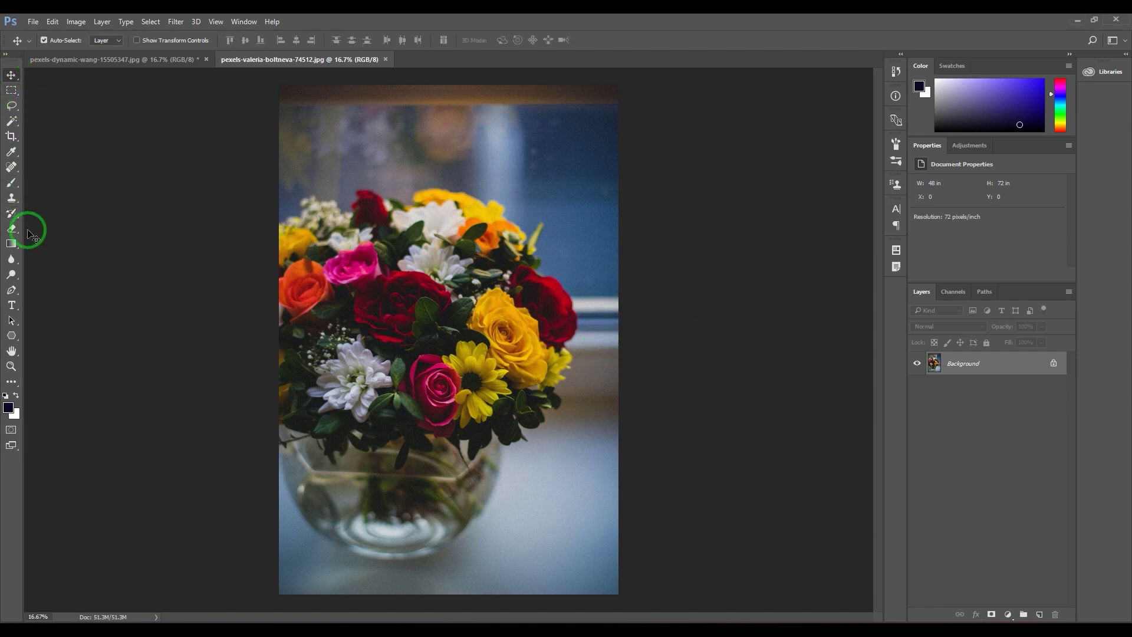
left_click(10, 217)
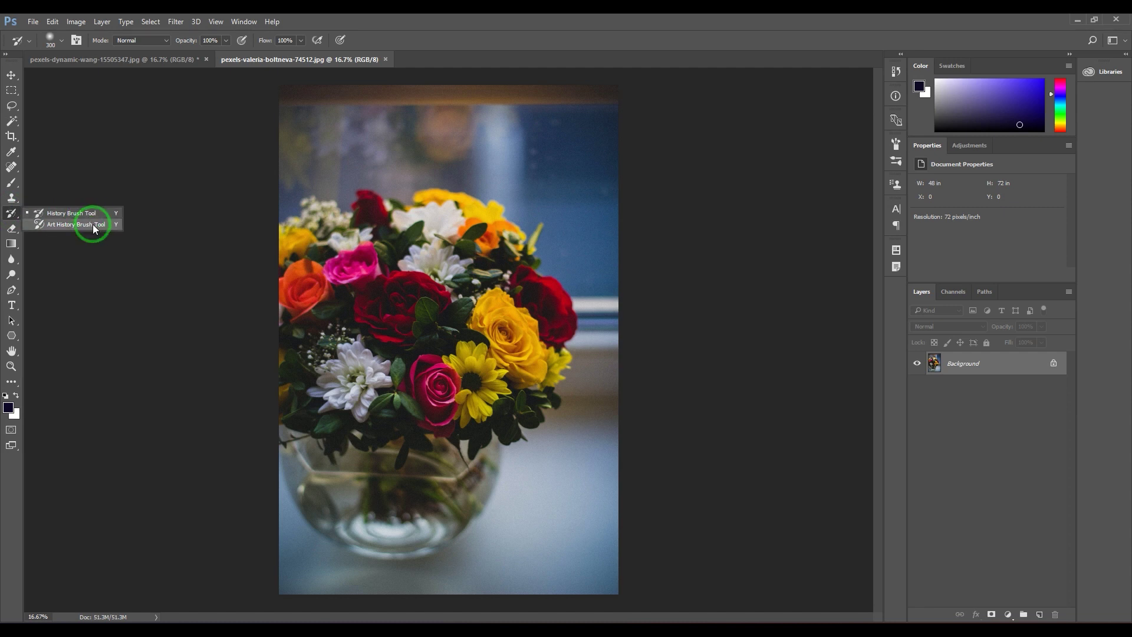
left_click(91, 215)
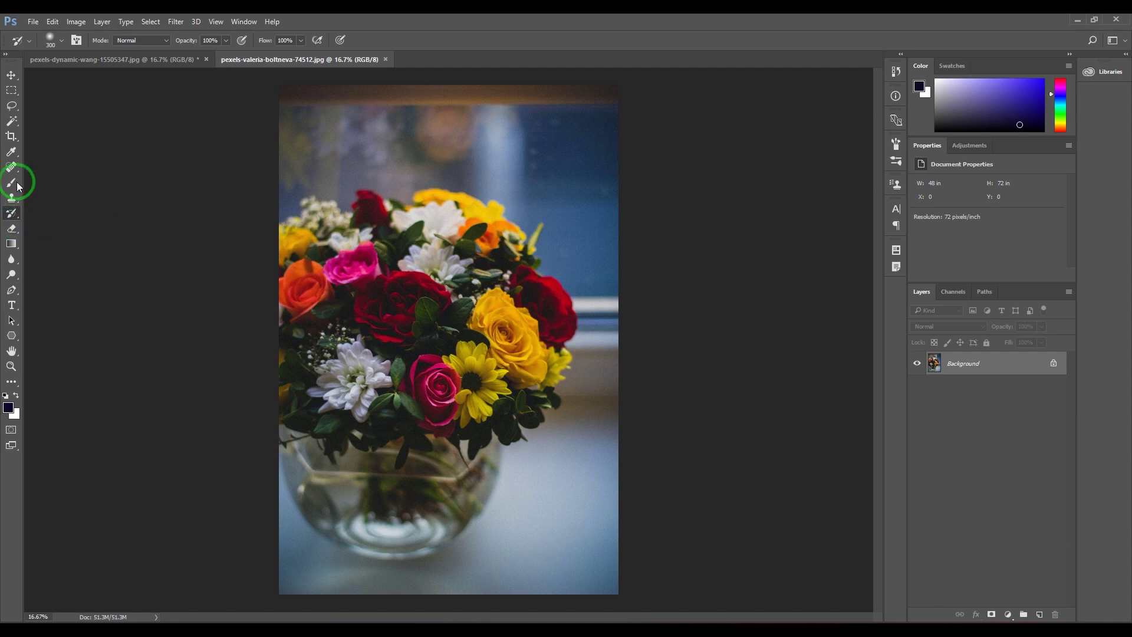
left_click(9, 74)
key("y")
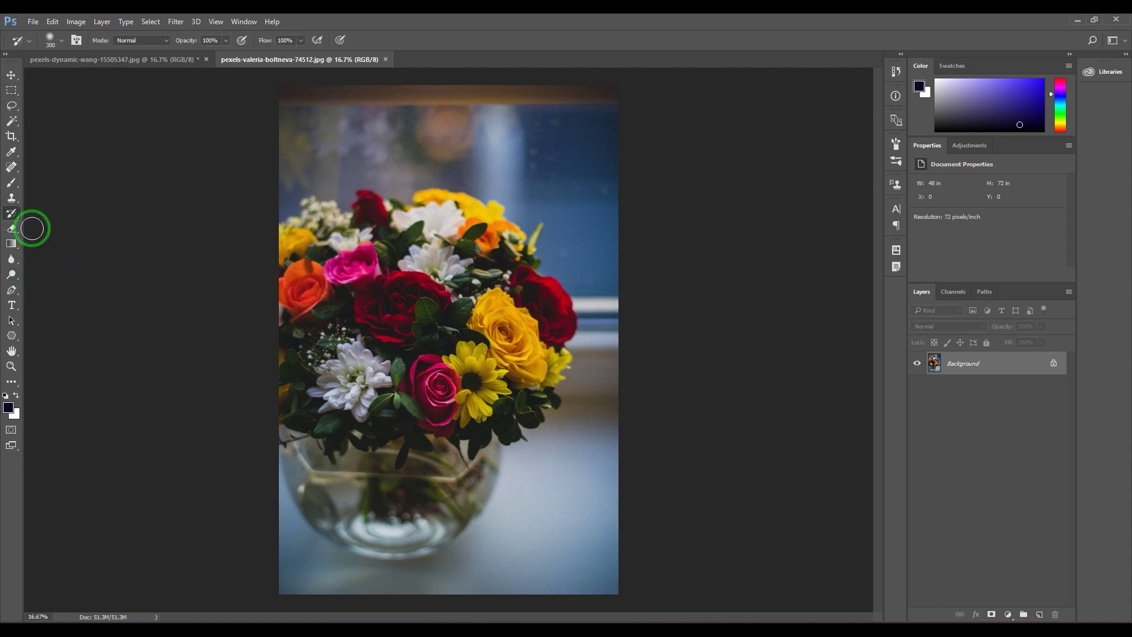
right_click(11, 214)
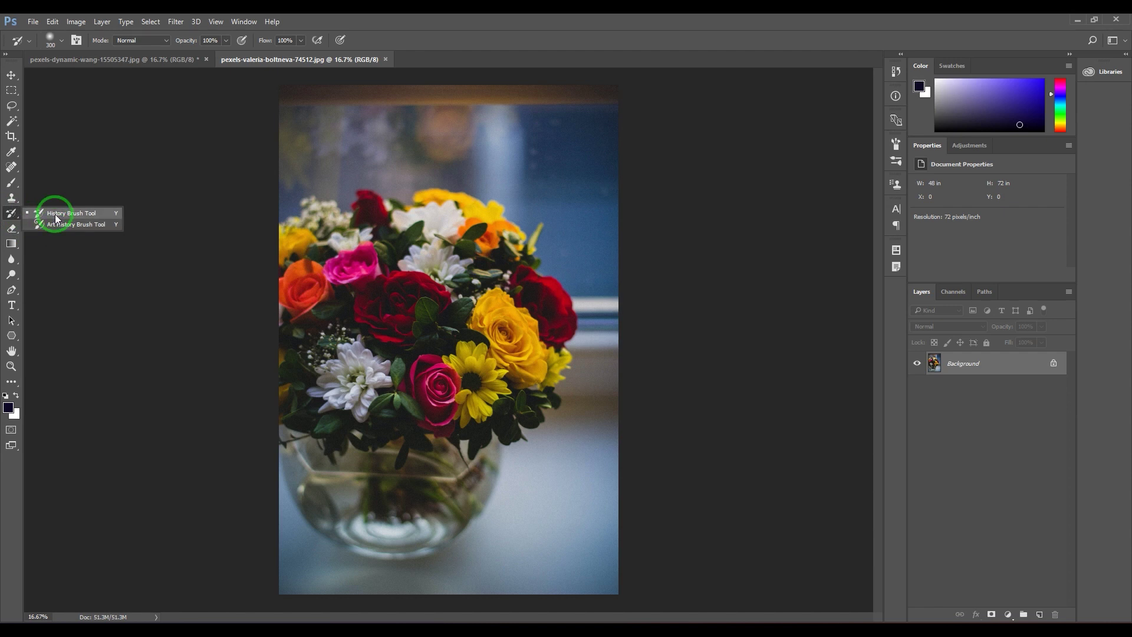
left_click(11, 214)
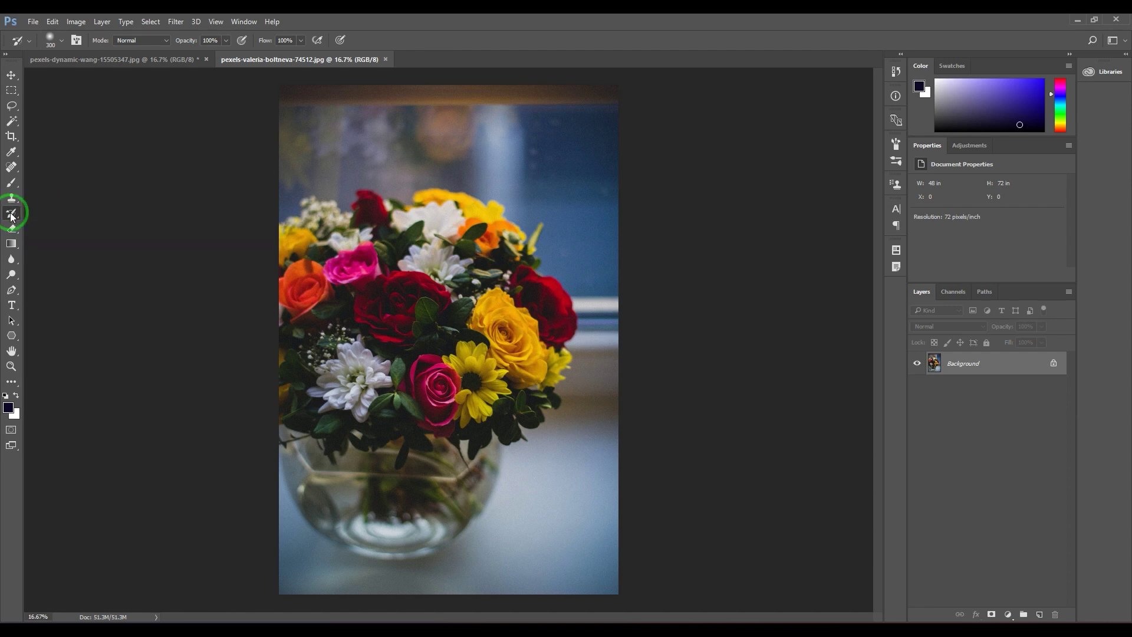
- Paint a first painterly stroke across the flowers and zoom in on the yellow rose
key("shift+y")
key("shift+y")
key("shift+y")
key("shift+y")
key("shift+y")
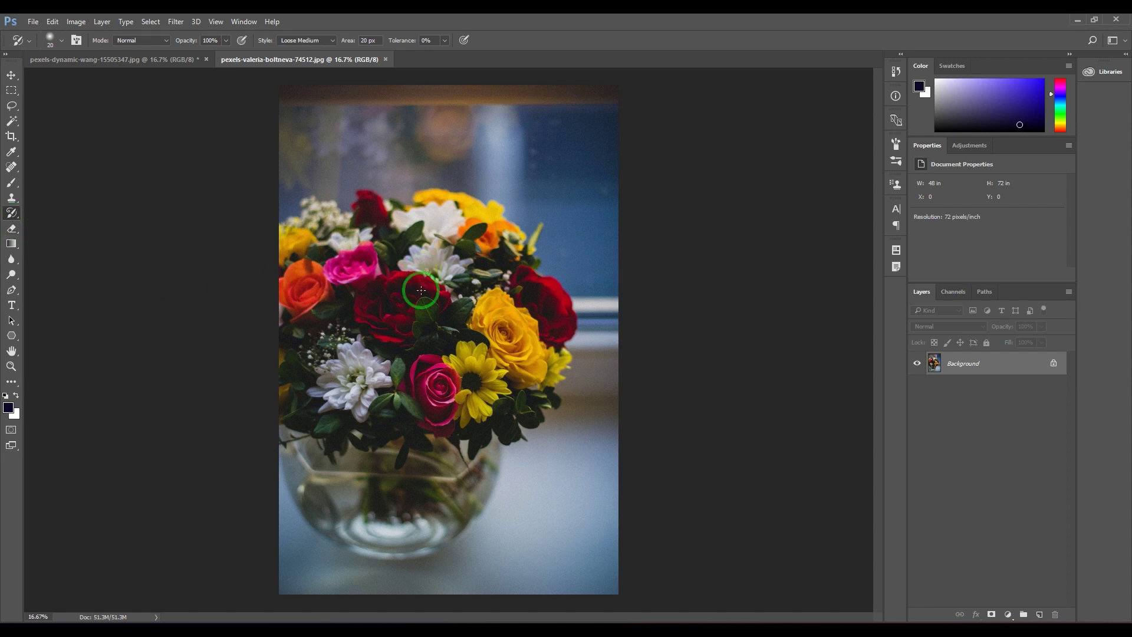
left_click_drag(423, 361, 533, 369)
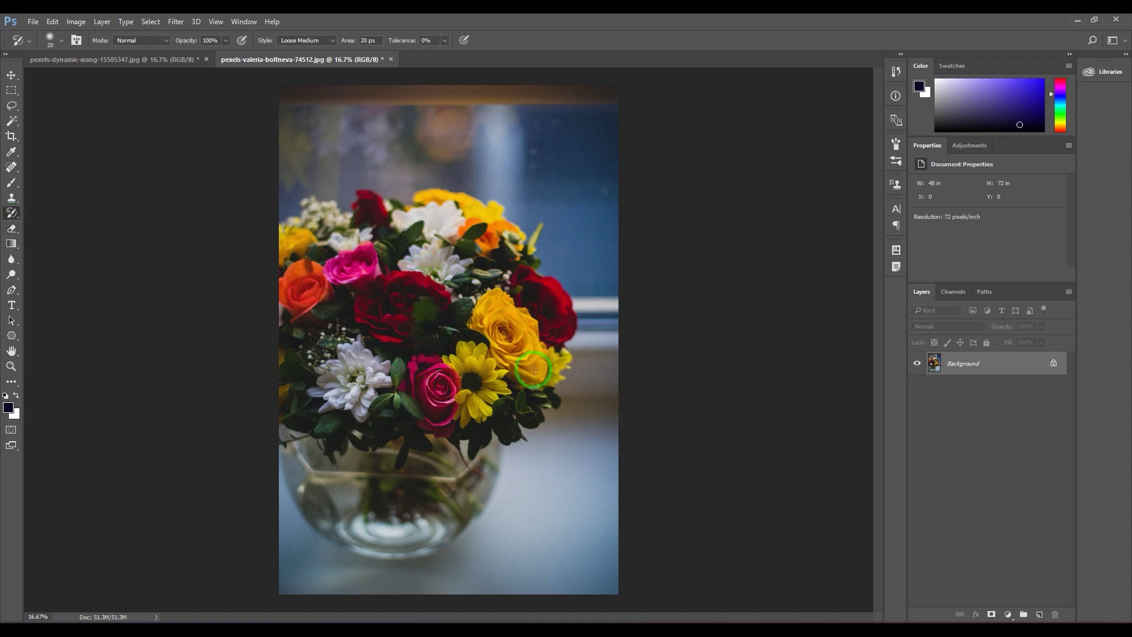
key("z")
left_click_drag(502, 329, 590, 380)
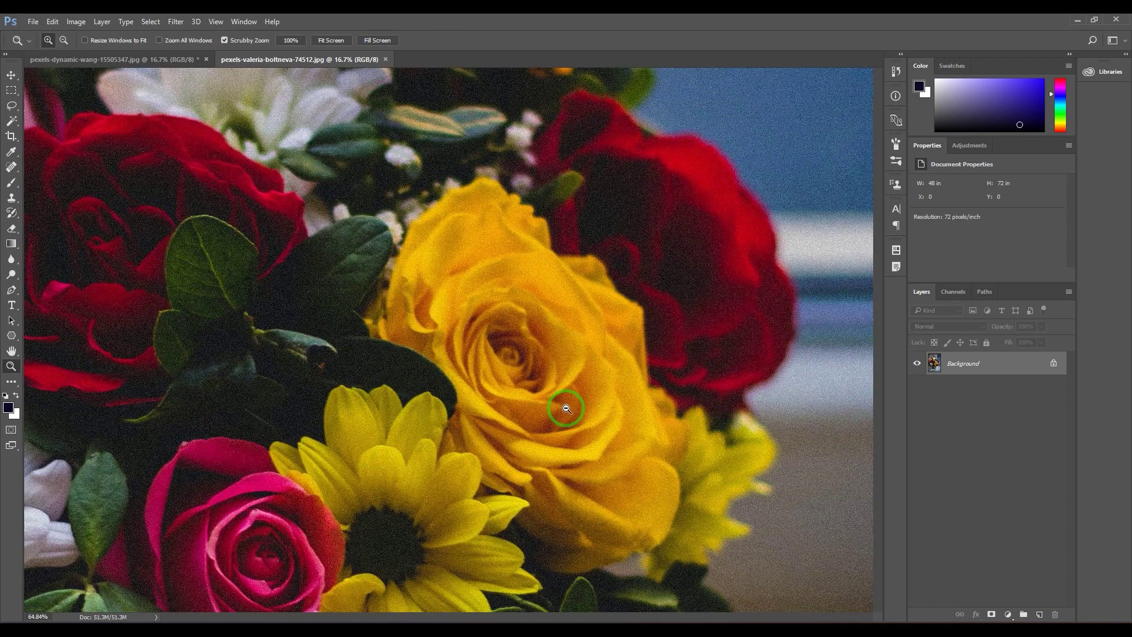
- Repaint the yellow rose and the red rose's edges in loose daubs, then zoom out
left_click(11, 212)
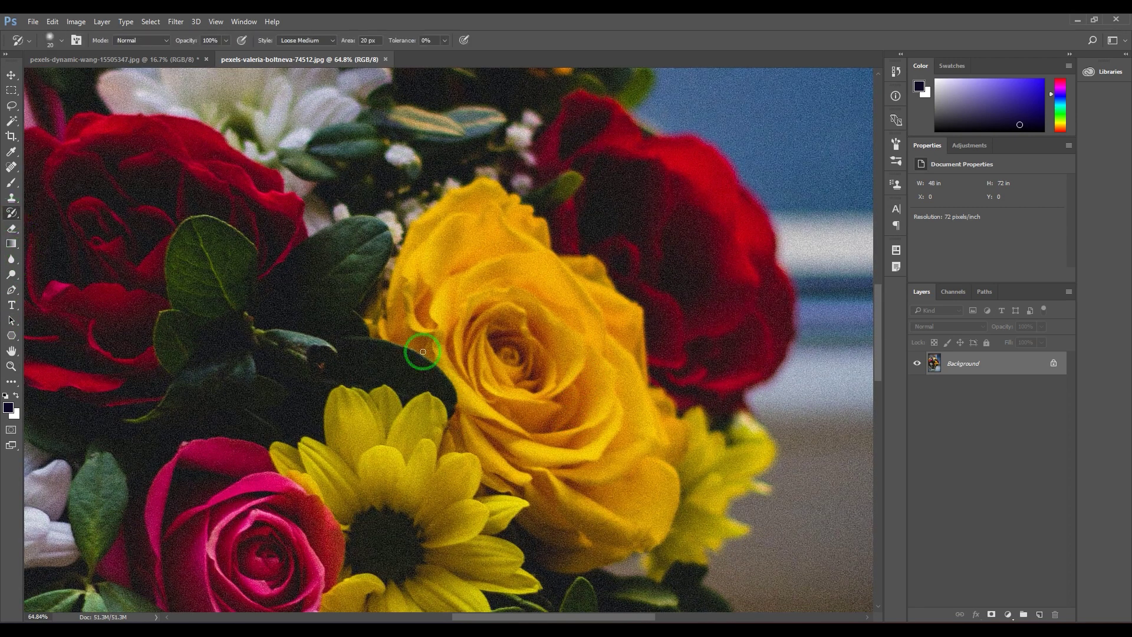
mouse_move(422, 348)
left_mouse_down()
mouse_move(514, 364)
mouse_move(459, 365)
mouse_move(486, 359)
mouse_move(494, 294)
mouse_move(459, 267)
mouse_move(407, 271)
mouse_move(509, 176)
mouse_move(420, 242)
mouse_move(453, 202)
mouse_move(499, 177)
mouse_move(502, 218)
mouse_move(543, 227)
mouse_move(575, 282)
mouse_move(555, 275)
mouse_move(615, 305)
mouse_move(635, 339)
mouse_move(636, 402)
mouse_move(599, 351)
mouse_move(566, 390)
mouse_move(500, 414)
mouse_move(407, 328)
mouse_move(465, 377)
mouse_move(496, 440)
mouse_move(458, 437)
mouse_move(459, 449)
mouse_move(495, 445)
mouse_move(513, 491)
mouse_move(500, 481)
mouse_move(535, 533)
mouse_move(517, 523)
mouse_move(607, 554)
mouse_move(649, 504)
mouse_move(651, 429)
mouse_move(635, 387)
mouse_move(664, 405)
mouse_move(673, 443)
mouse_move(623, 465)
mouse_move(632, 491)
mouse_move(612, 516)
mouse_move(581, 502)
mouse_move(590, 506)
mouse_move(599, 456)
mouse_move(520, 440)
mouse_move(591, 403)
mouse_move(588, 484)
mouse_move(604, 415)
mouse_move(616, 416)
mouse_move(621, 446)
mouse_move(642, 397)
left_mouse_up()
left_click_drag(502, 337, 547, 402)
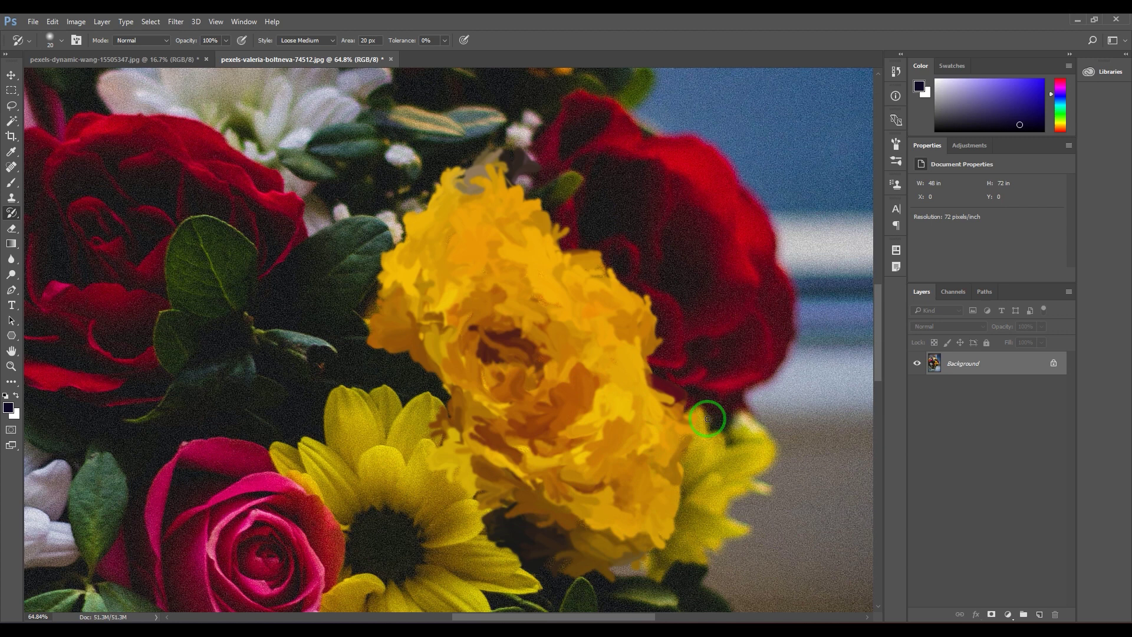
mouse_move(707, 418)
left_mouse_down()
mouse_move(703, 377)
mouse_move(677, 394)
mouse_move(751, 339)
mouse_move(765, 264)
mouse_move(739, 211)
mouse_move(656, 143)
mouse_move(553, 115)
mouse_move(541, 218)
mouse_move(600, 160)
mouse_move(562, 213)
mouse_move(621, 168)
mouse_move(586, 180)
mouse_move(603, 202)
mouse_move(590, 251)
mouse_move(699, 197)
mouse_move(686, 204)
mouse_move(713, 245)
mouse_move(719, 307)
mouse_move(699, 343)
mouse_move(689, 249)
mouse_move(572, 216)
mouse_move(612, 208)
mouse_move(606, 180)
left_mouse_up()
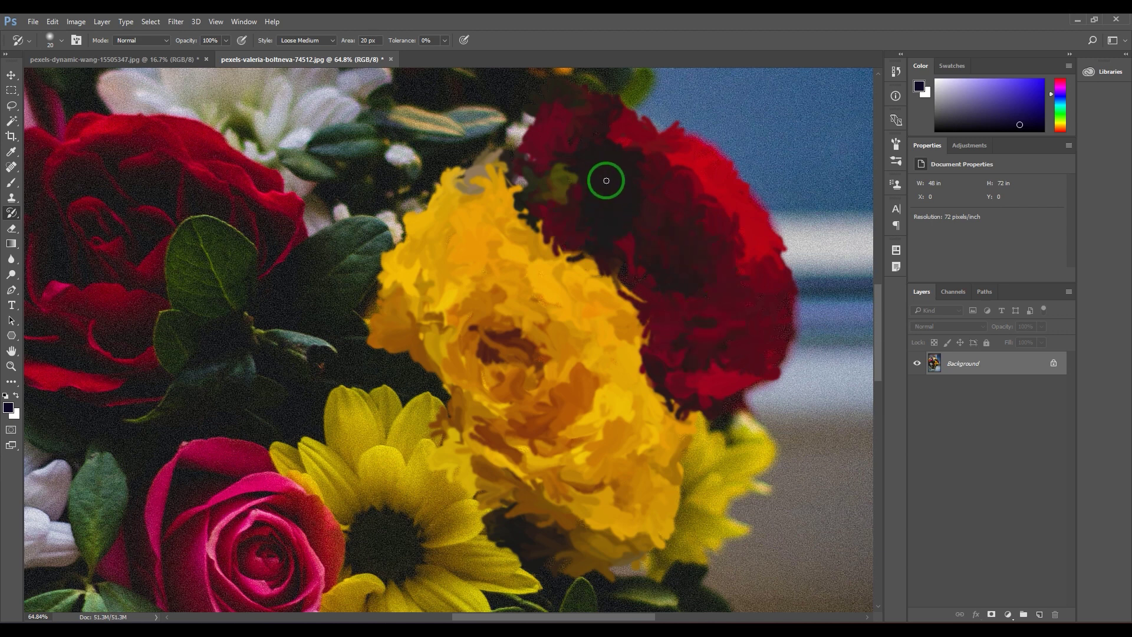
scroll(606, 179, "down", 5)
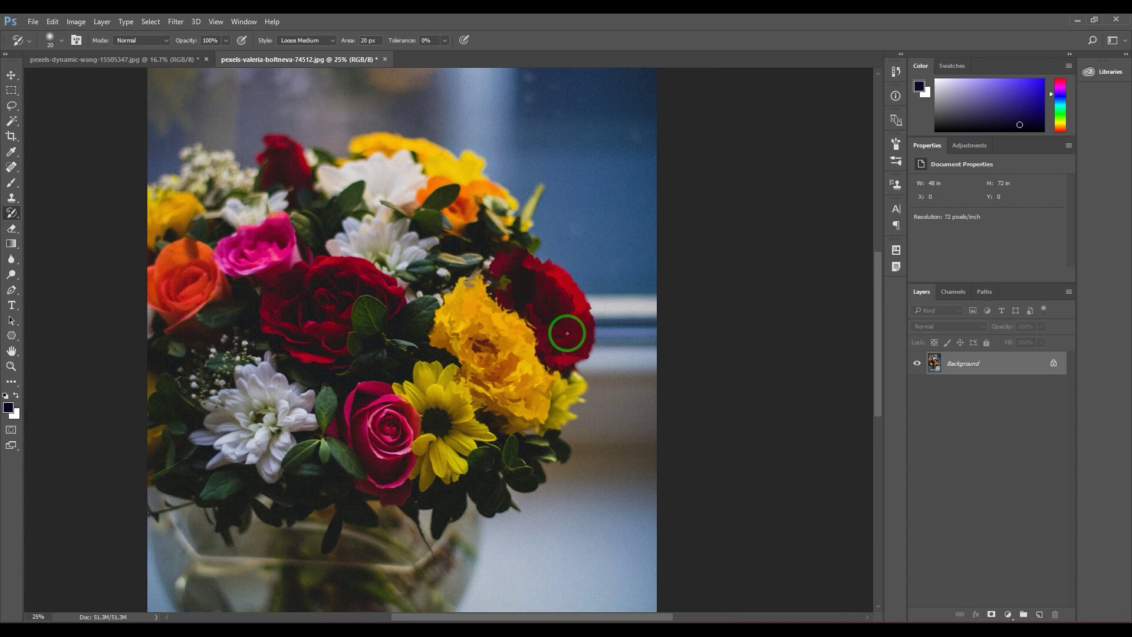
- Revert to the original snapshot in History, then test and undo large-brush strokes over the foliage
left_click(893, 75)
left_click(817, 90)
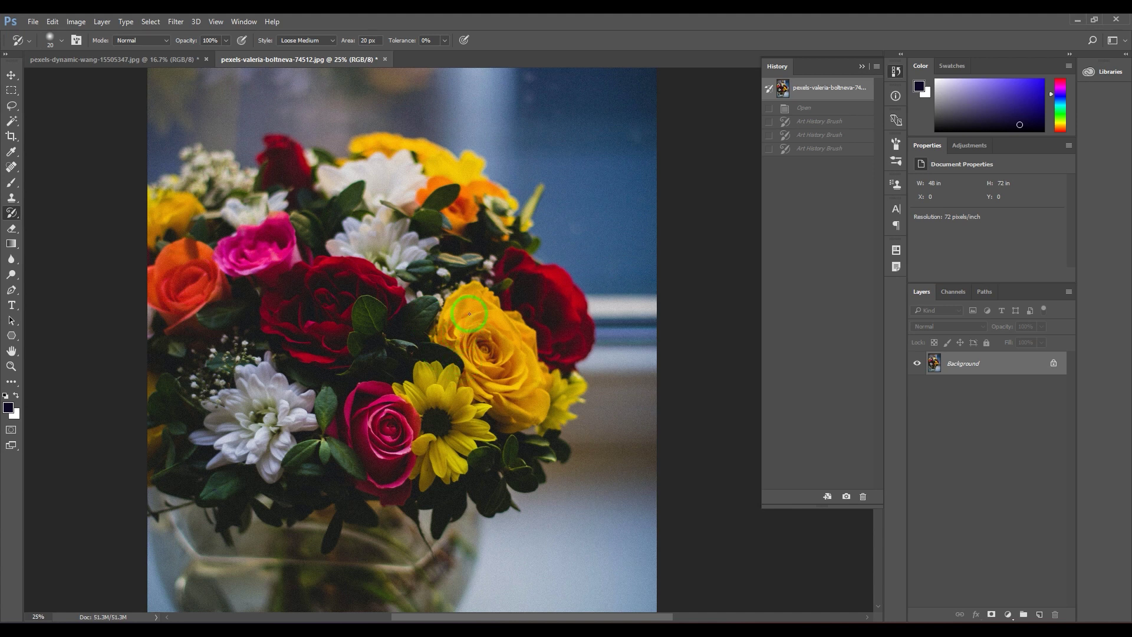
key("bracketright")
key("bracketright")
key("bracketright")
key("bracketright")
key("bracketright")
key("bracketright")
key("bracketright")
key("bracketright")
key("bracketright")
key("bracketright")
key("bracketright")
key("bracketright")
key("bracketright")
key("bracketright")
mouse_move(432, 301)
left_mouse_down()
mouse_move(367, 277)
mouse_move(360, 336)
left_mouse_up()
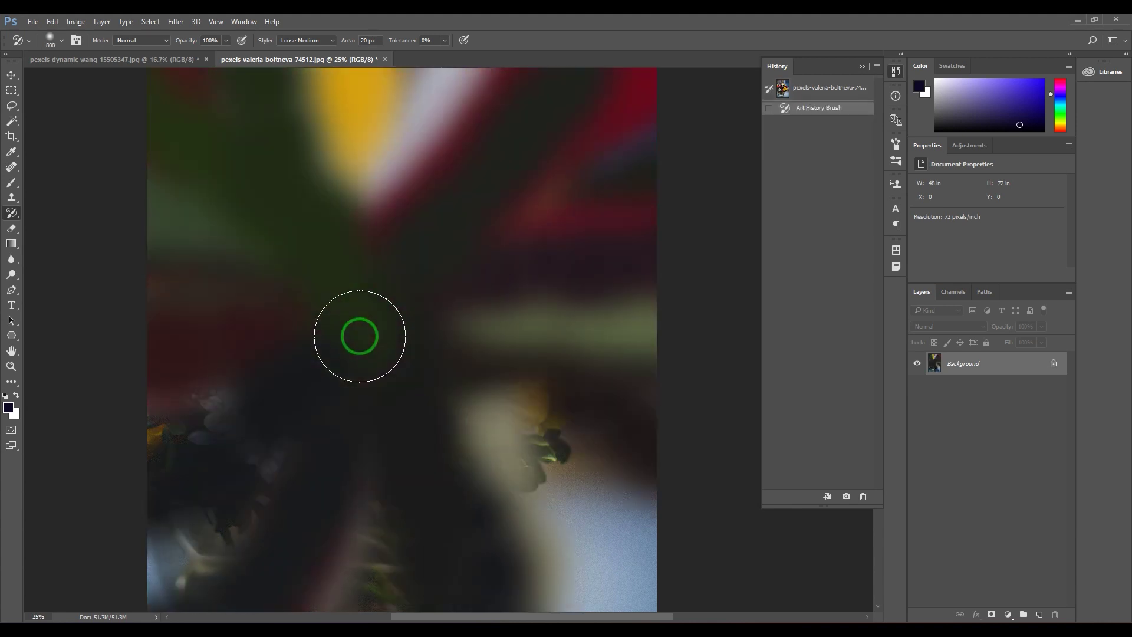
key("bracketleft")
key("bracketleft")
key("bracketleft")
key("bracketleft")
key("bracketleft")
key("bracketleft")
key("bracketleft")
key("bracketleft")
key("ctrl+alt+z")
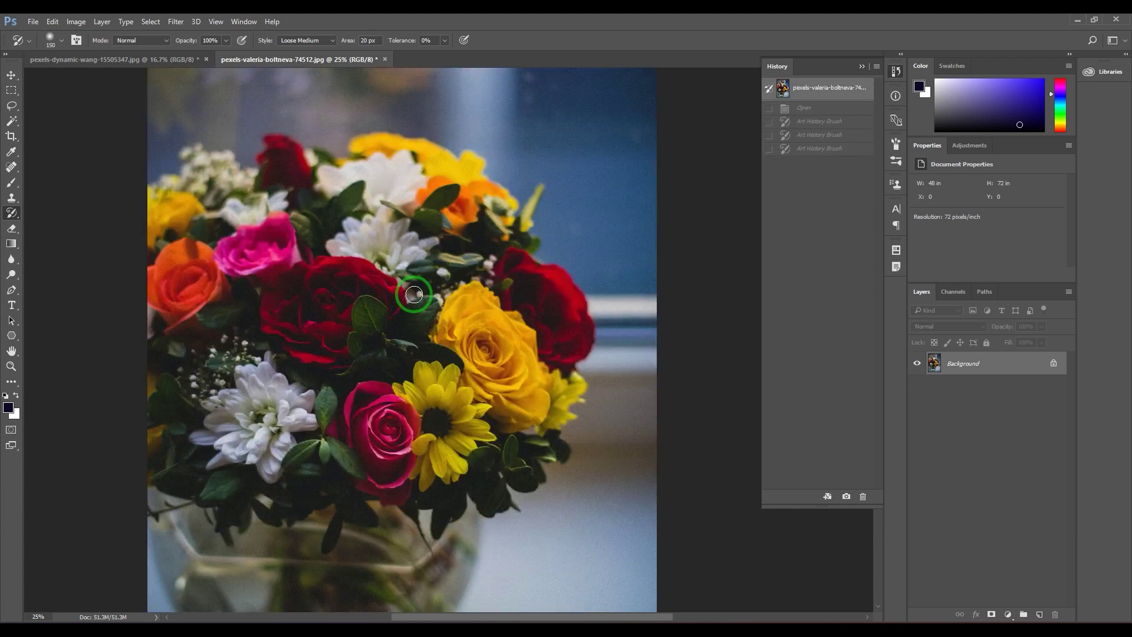
mouse_move(413, 295)
left_mouse_down()
mouse_move(381, 333)
mouse_move(397, 361)
left_mouse_up()
key("ctrl+alt+z")
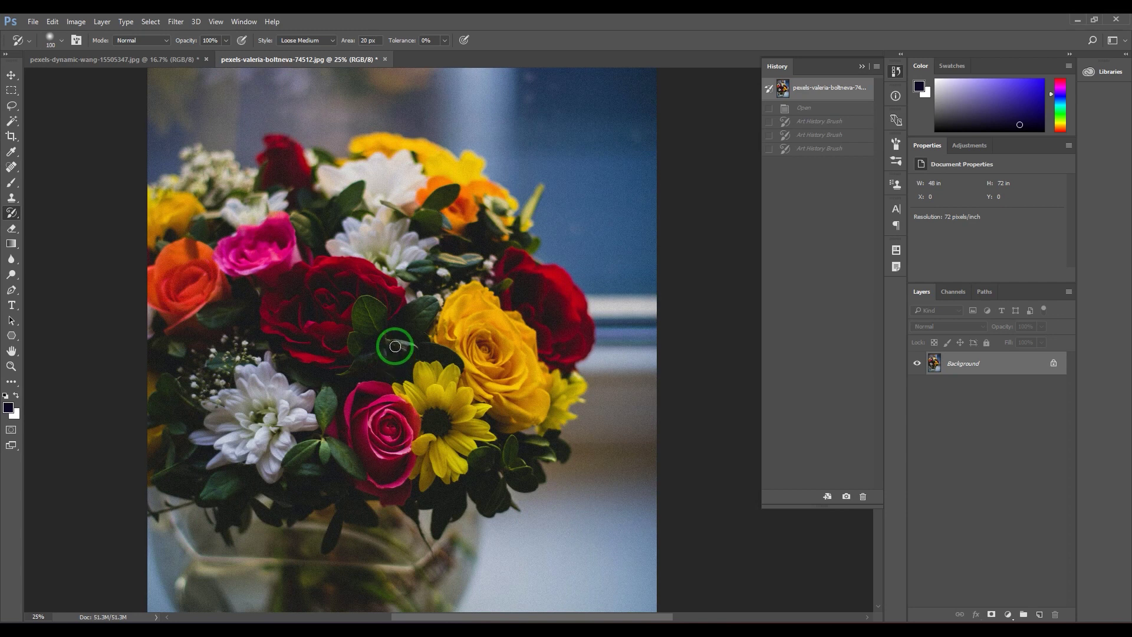
- Try smaller-brush strokes on the yellow and pink roses, undo them, and revert to the snapshot
key("bracketleft")
key("bracketleft")
key("bracketleft")
key("bracketleft")
key("bracketleft")
key("bracketleft")
mouse_move(467, 307)
left_mouse_down()
mouse_move(449, 347)
mouse_move(494, 333)
left_mouse_up()
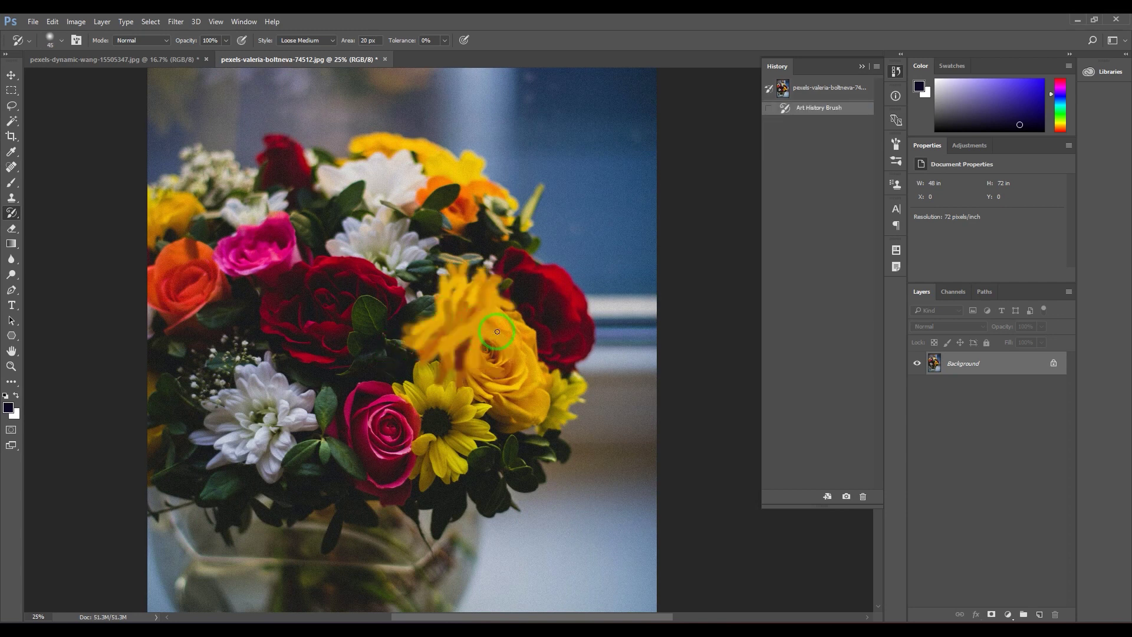
key("ctrl+alt+z")
mouse_move(474, 294)
left_mouse_down()
mouse_move(444, 326)
mouse_move(472, 331)
mouse_move(472, 342)
mouse_move(503, 317)
mouse_move(534, 395)
mouse_move(493, 394)
mouse_move(519, 413)
left_mouse_up()
mouse_move(383, 422)
left_mouse_down()
mouse_move(354, 397)
mouse_move(404, 412)
mouse_move(415, 437)
left_mouse_up()
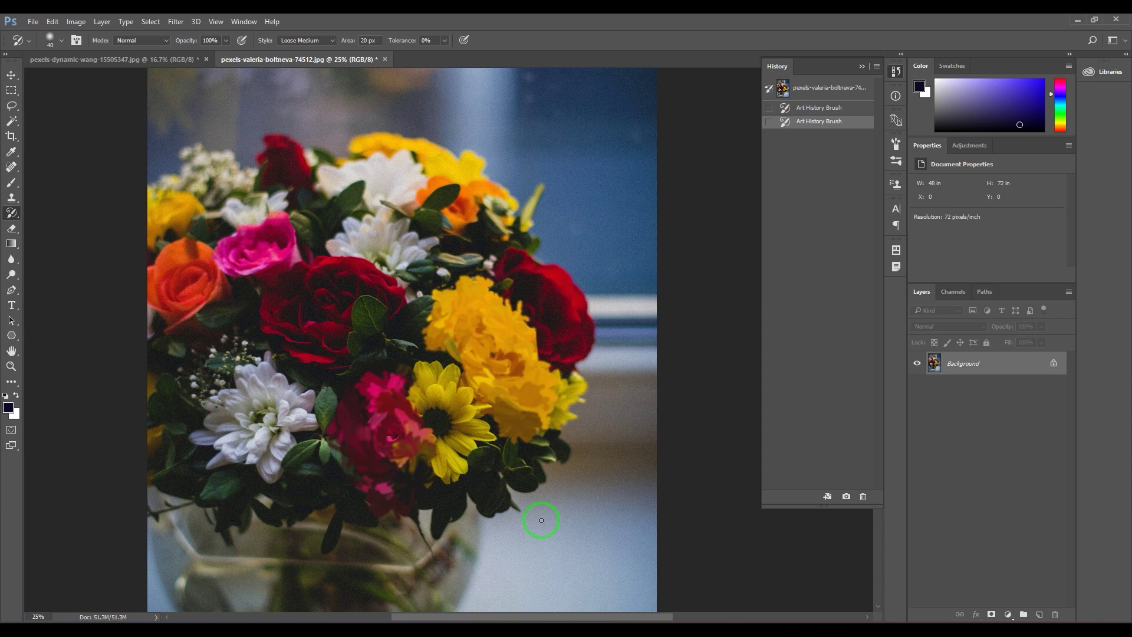
key("ctrl+z")
key("ctrl+z")
key("ctrl+z")
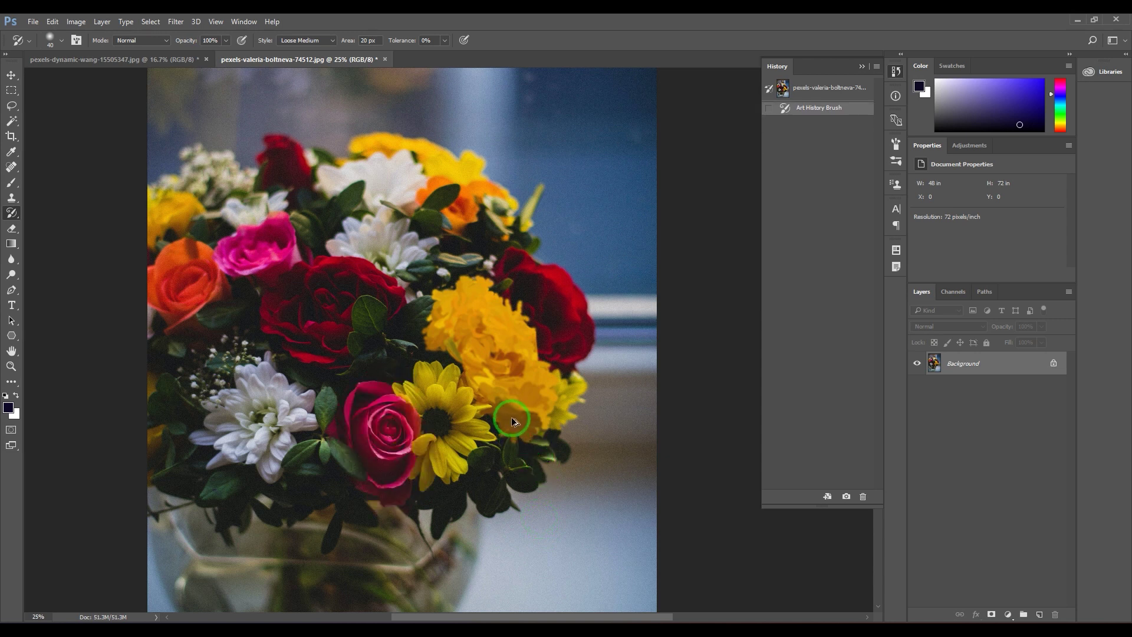
key("ctrl+z")
key("ctrl+z")
left_click(837, 90)
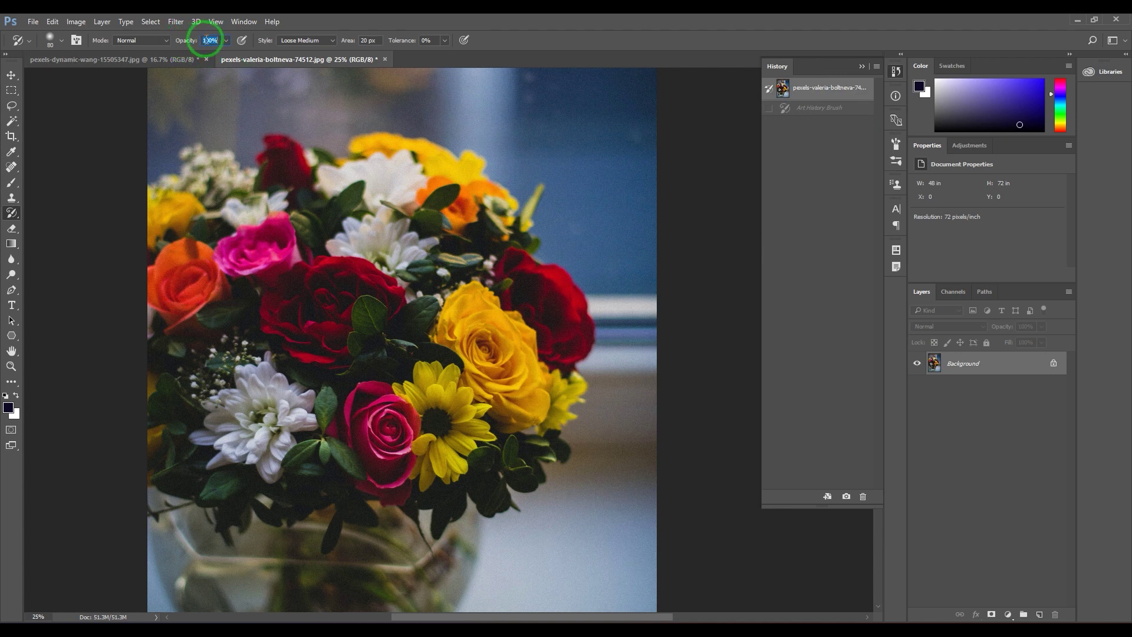
- Paint faint strokes at opacity 25 over the yellow rose and at 10 over the red rose
type("25")
mouse_move(421, 310)
left_mouse_down()
mouse_move(440, 353)
mouse_move(481, 352)
mouse_move(513, 382)
mouse_move(486, 302)
mouse_move(447, 319)
mouse_move(504, 407)
mouse_move(519, 333)
mouse_move(448, 289)
mouse_move(513, 400)
mouse_move(477, 299)
mouse_move(544, 360)
mouse_move(526, 263)
mouse_move(565, 319)
mouse_move(485, 273)
mouse_move(566, 318)
mouse_move(515, 388)
mouse_move(441, 370)
mouse_move(472, 396)
mouse_move(452, 475)
mouse_move(432, 392)
left_mouse_up()
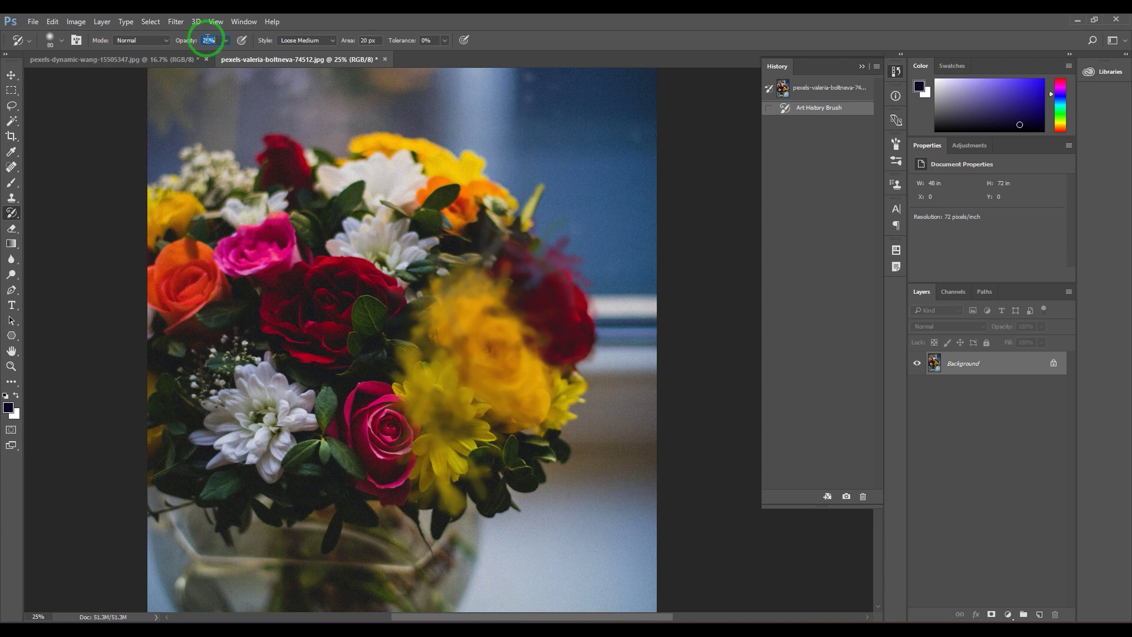
type("10")
mouse_move(318, 235)
left_mouse_down()
mouse_move(358, 195)
mouse_move(307, 296)
mouse_move(327, 230)
left_mouse_up()
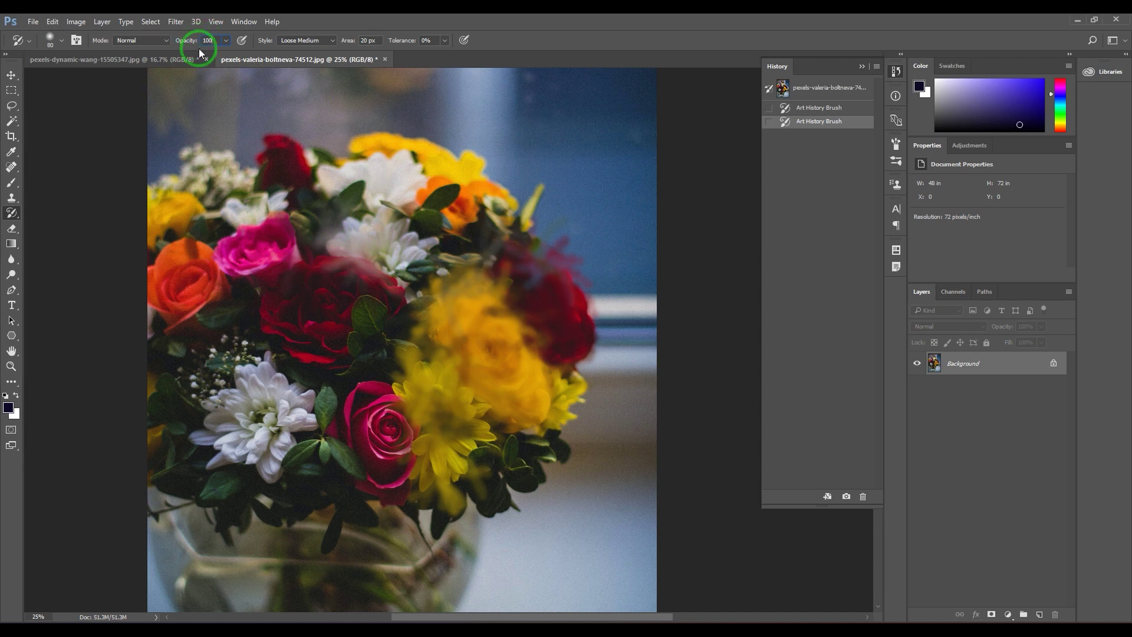
- Revert to the original snapshot and undo a new test stroke on the yellow rose
left_click(819, 87)
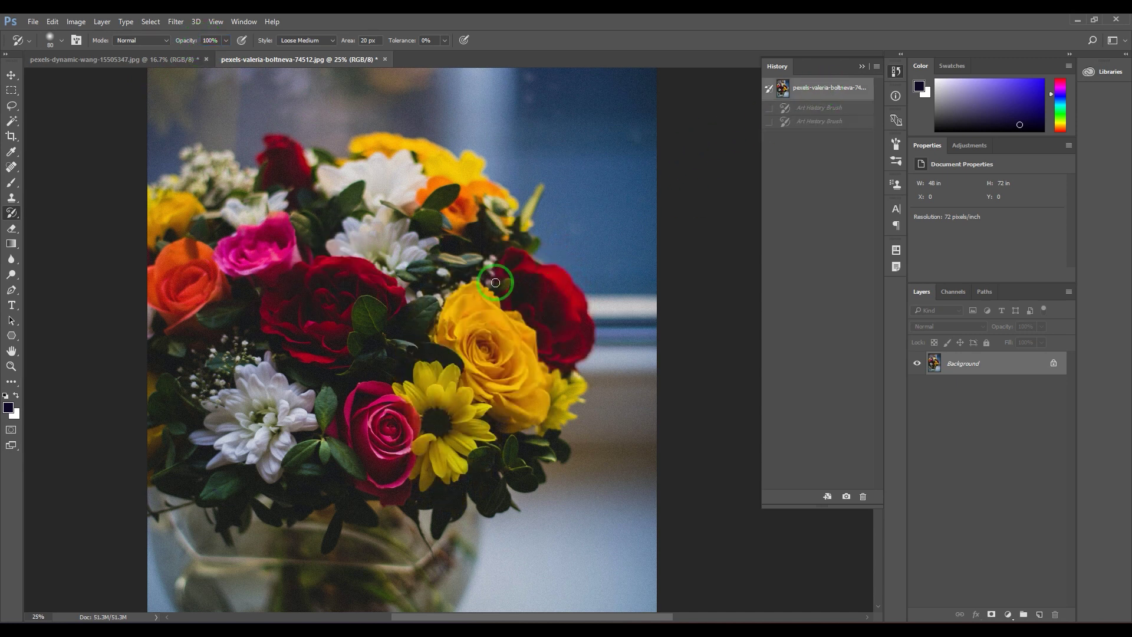
mouse_move(502, 283)
left_mouse_down()
mouse_move(447, 300)
mouse_move(465, 313)
mouse_move(476, 302)
mouse_move(506, 412)
mouse_move(527, 399)
left_mouse_up()
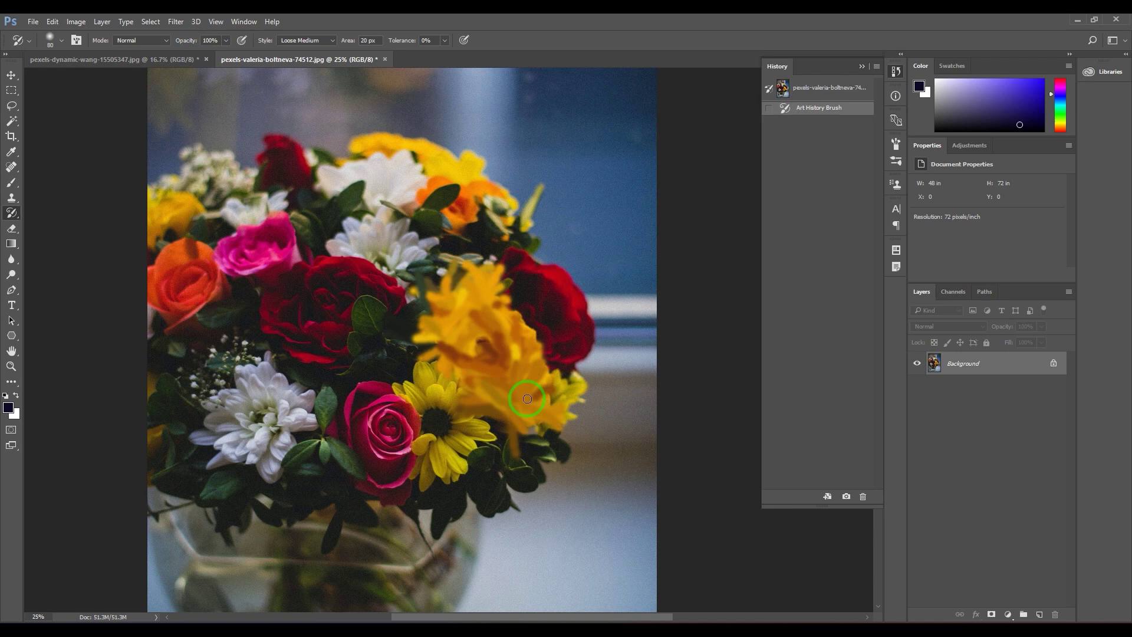
key("ctrl+alt+z")
key("ctrl+alt+z")
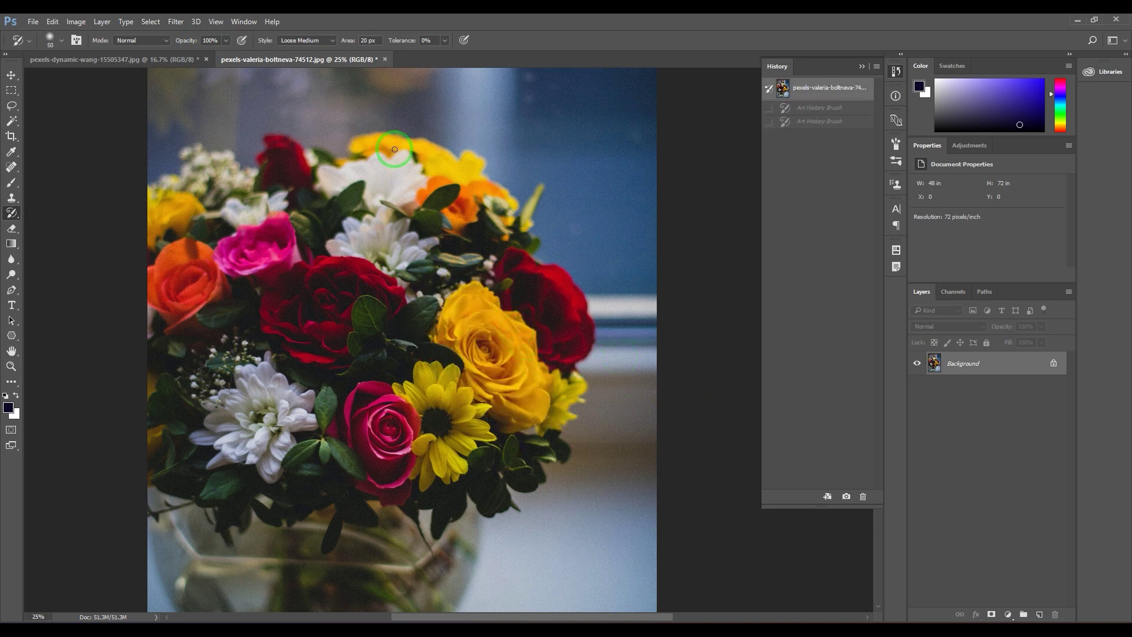
- Try Tight Short strokes on the yellow rose and Tight Long on the white flower, undoing the latter
left_click(310, 40)
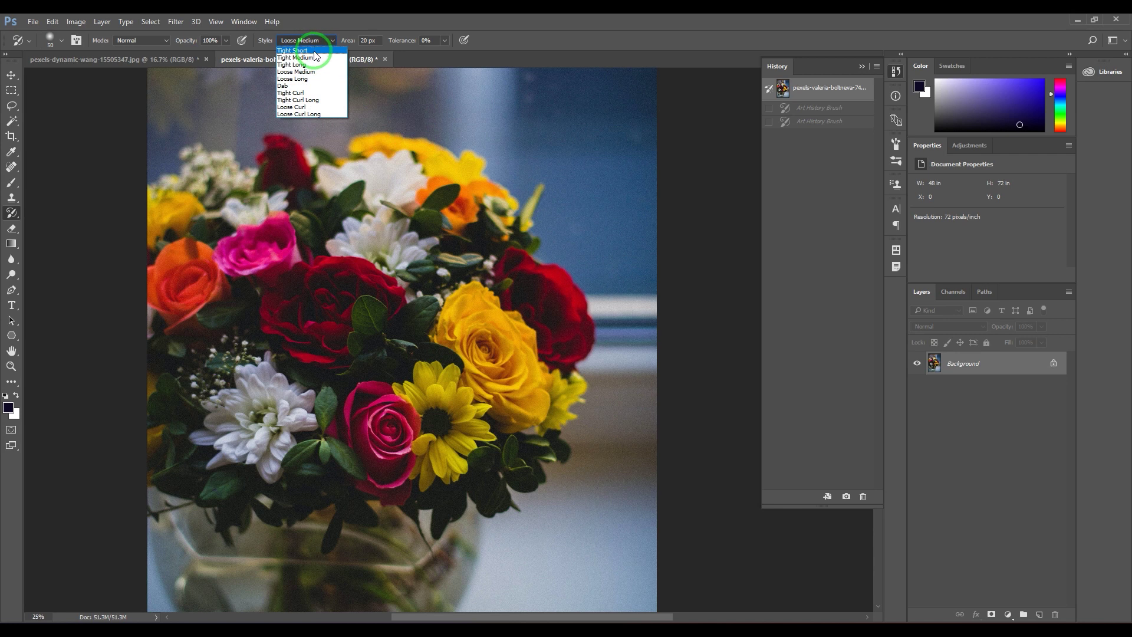
left_click(315, 52)
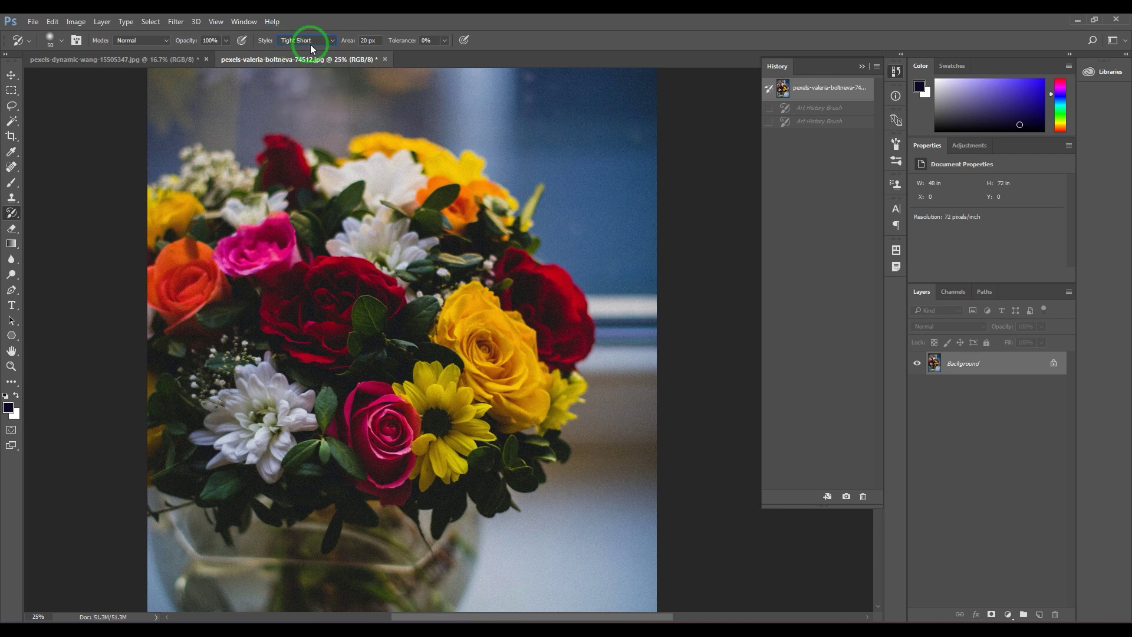
mouse_move(534, 342)
left_mouse_down()
mouse_move(476, 295)
mouse_move(448, 316)
mouse_move(465, 351)
mouse_move(465, 298)
mouse_move(462, 364)
mouse_move(483, 311)
mouse_move(477, 386)
mouse_move(506, 411)
mouse_move(536, 392)
mouse_move(512, 389)
mouse_move(509, 408)
mouse_move(481, 335)
mouse_move(486, 356)
mouse_move(530, 367)
left_mouse_up()
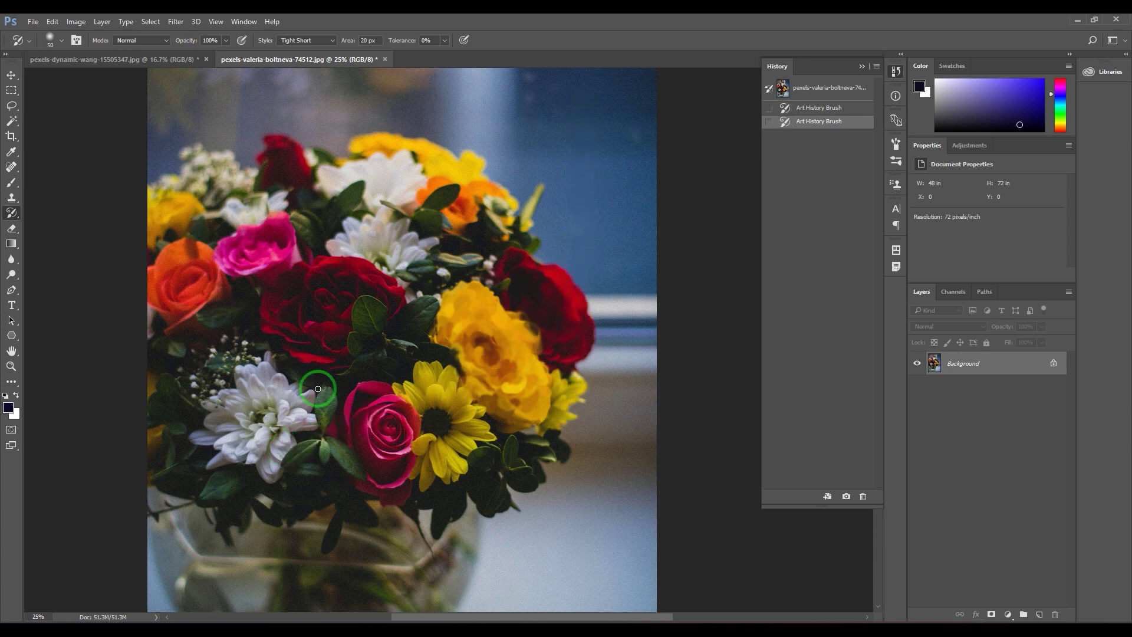
left_click(309, 41)
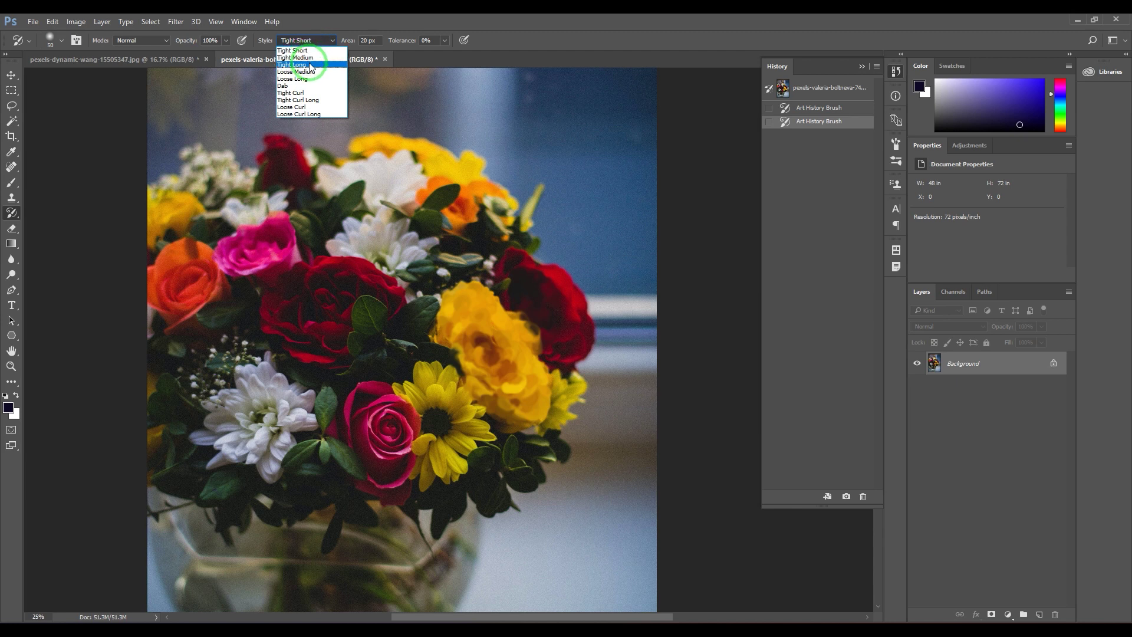
left_click(300, 64)
mouse_move(413, 216)
left_mouse_down()
mouse_move(328, 324)
mouse_move(351, 319)
left_mouse_up()
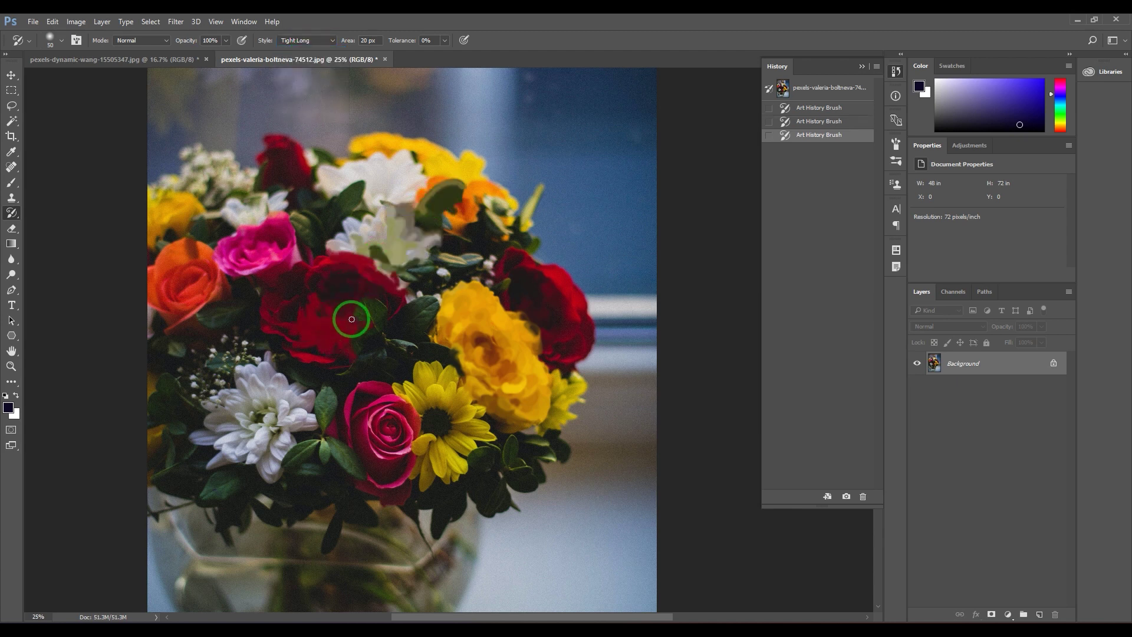
key("ctrl+z")
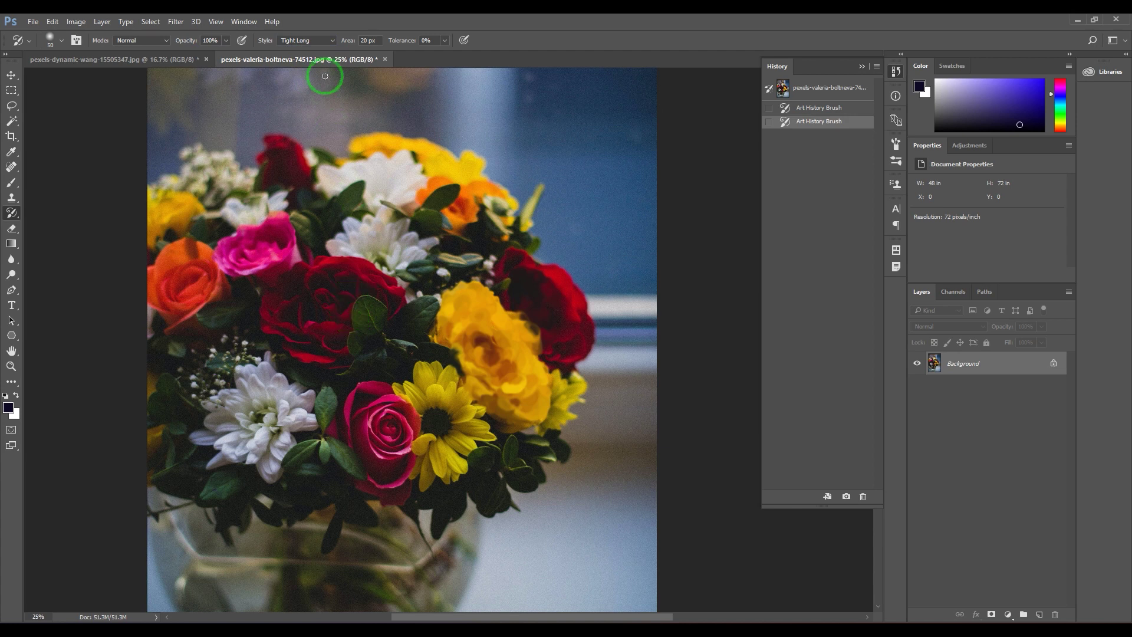
- Paint Loose Long strokes across the flowers, then revert to the original photo
left_click(326, 40)
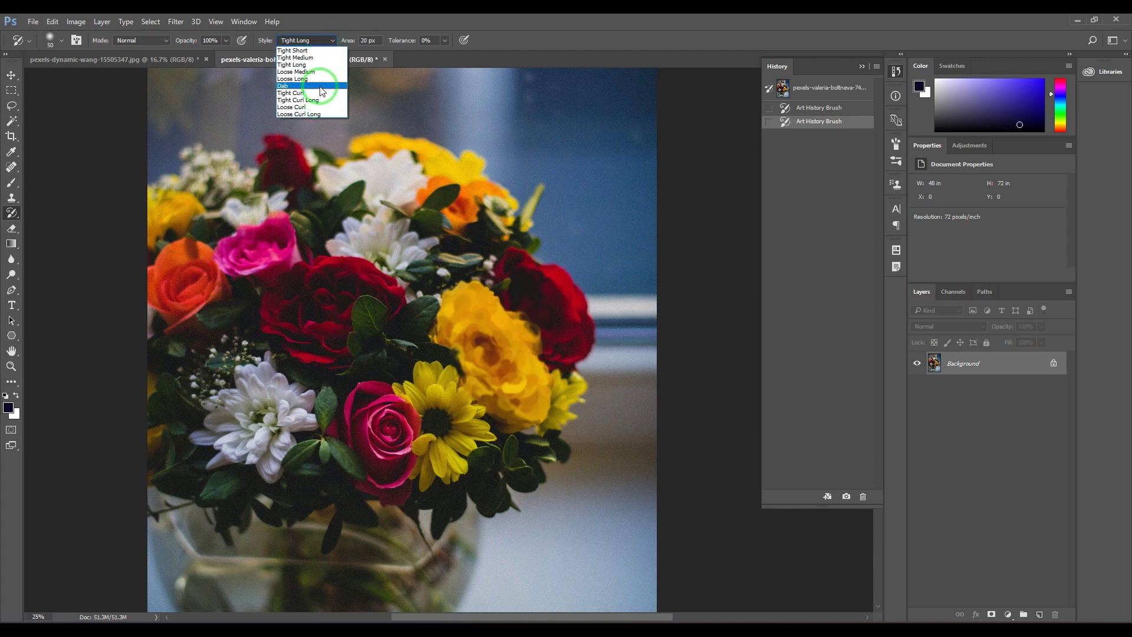
left_click(293, 78)
mouse_move(362, 177)
left_mouse_down()
mouse_move(319, 257)
mouse_move(338, 300)
mouse_move(356, 302)
mouse_move(366, 281)
mouse_move(345, 396)
mouse_move(452, 330)
mouse_move(360, 264)
mouse_move(361, 425)
mouse_move(491, 378)
mouse_move(413, 279)
mouse_move(488, 406)
mouse_move(419, 287)
mouse_move(523, 355)
mouse_move(463, 401)
mouse_move(481, 403)
mouse_move(564, 323)
mouse_move(501, 387)
left_mouse_up()
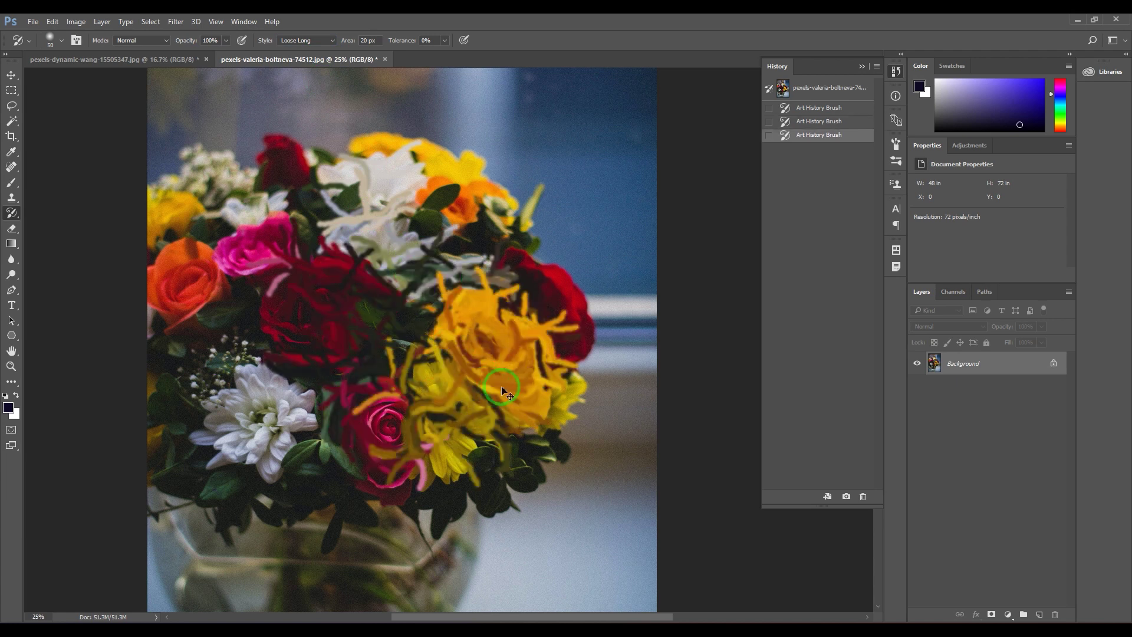
left_click(825, 87)
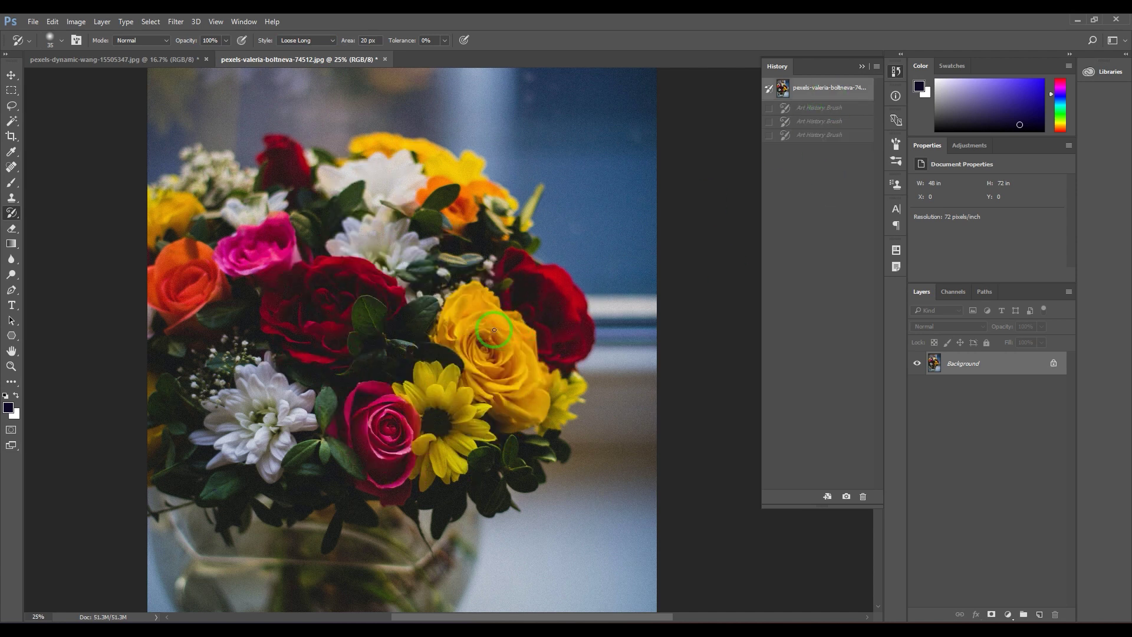
- With a slightly smaller brush, test strokes on the yellow and red roses, then revert
key("bracketleft")
mouse_move(481, 305)
left_mouse_down()
mouse_move(453, 337)
mouse_move(479, 334)
mouse_move(491, 395)
mouse_move(520, 420)
mouse_move(540, 399)
mouse_move(503, 326)
mouse_move(519, 369)
mouse_move(499, 385)
mouse_move(482, 357)
left_mouse_up()
mouse_move(553, 349)
left_mouse_down()
mouse_move(581, 296)
mouse_move(528, 266)
mouse_move(511, 293)
mouse_move(561, 301)
mouse_move(569, 336)
left_mouse_up()
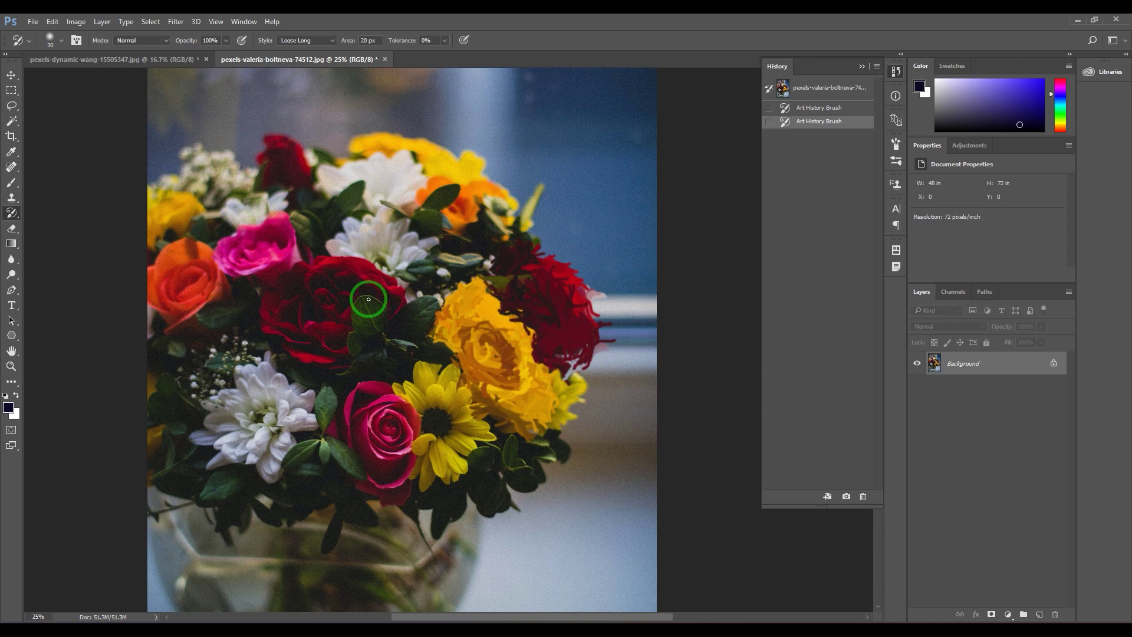
mouse_move(361, 292)
left_mouse_down()
mouse_move(318, 310)
mouse_move(520, 341)
left_mouse_up()
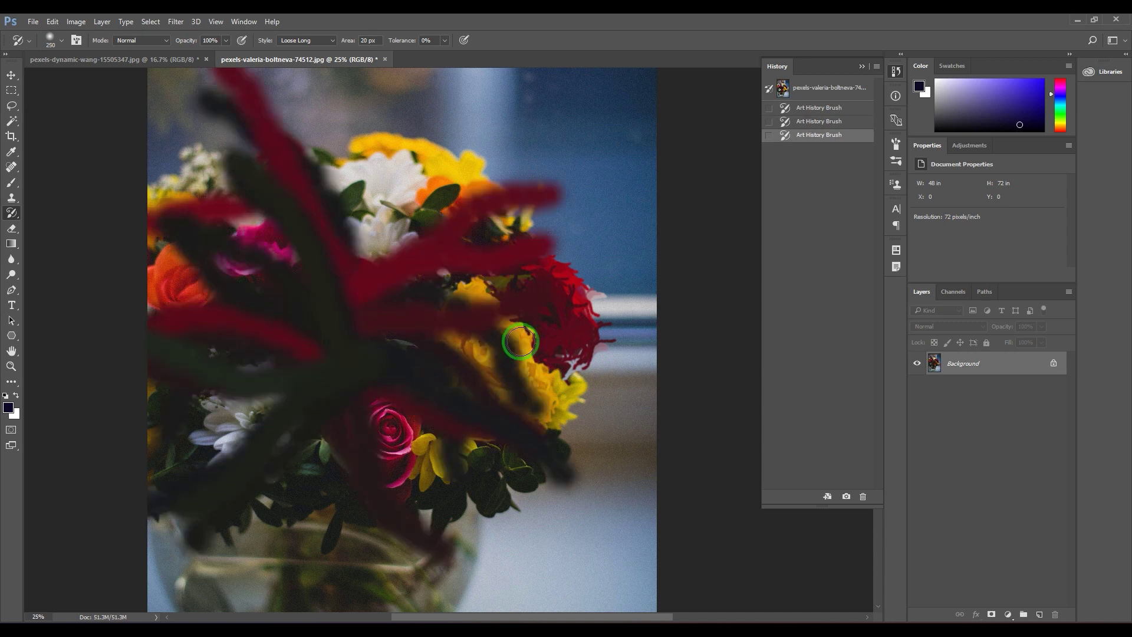
key("ctrl+z")
left_click(828, 88)
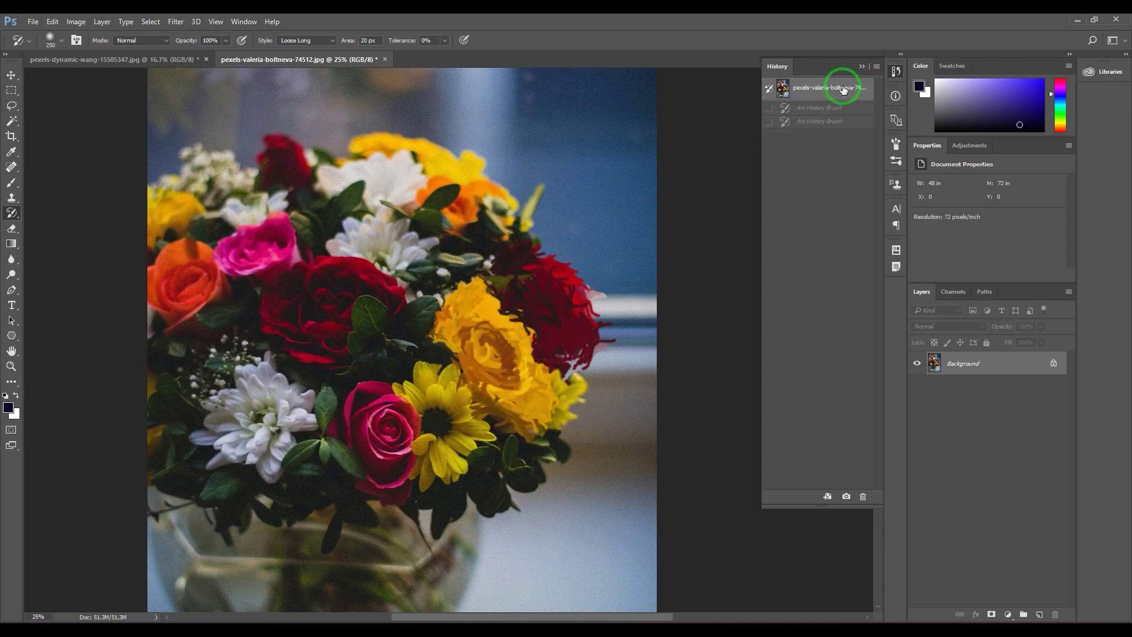
- Switch the style to Loose Curl and test curling strokes, undoing them
left_click(306, 40)
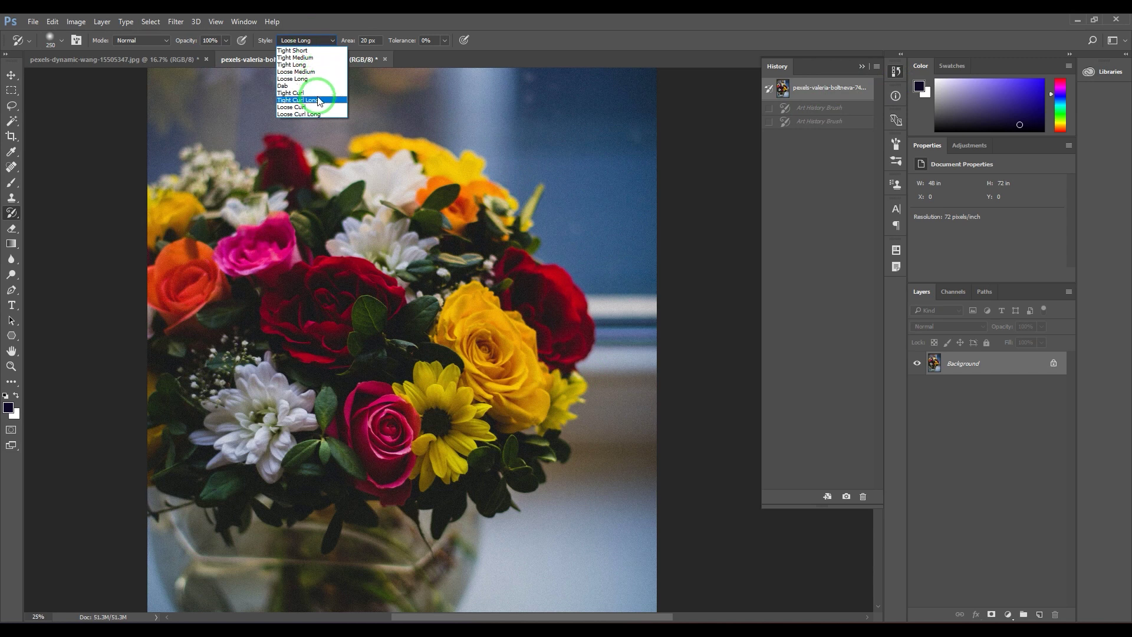
left_click(291, 107)
left_click_drag(462, 247, 465, 242)
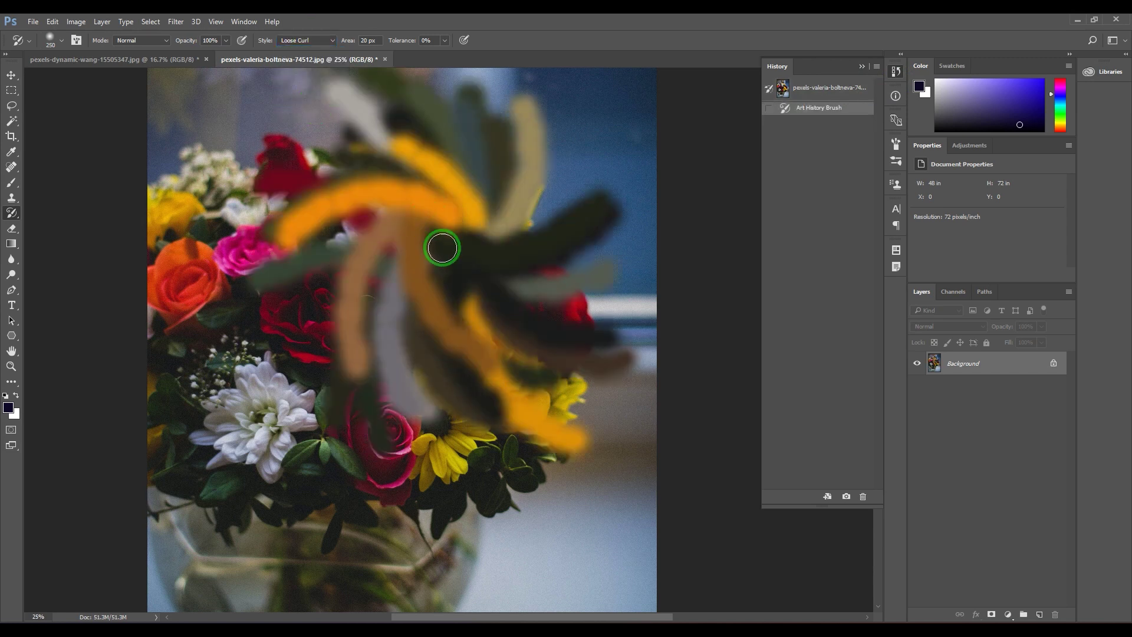
left_click(508, 283)
key("ctrl+alt+z")
key("ctrl+alt+z")
key("bracketleft")
- Curl the white flowers, right red rose, yellow rose, lower daisy, foliage and front pink rose
mouse_move(407, 241)
left_mouse_down()
mouse_move(366, 227)
mouse_move(342, 231)
mouse_move(372, 259)
left_mouse_up()
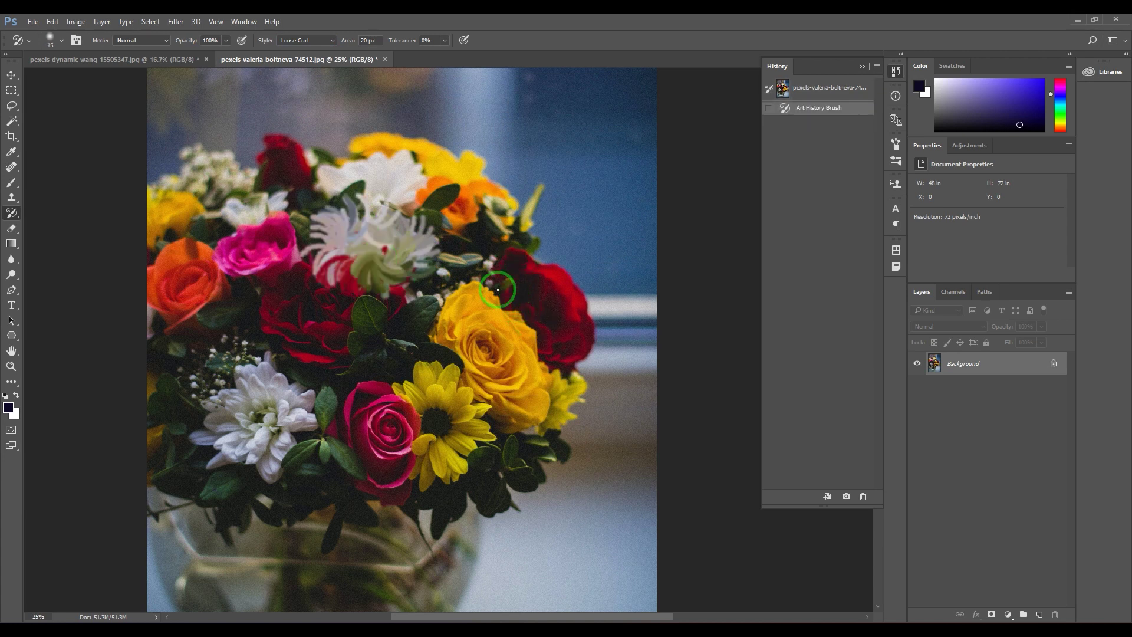
mouse_move(497, 289)
left_mouse_down()
mouse_move(534, 318)
mouse_move(550, 309)
mouse_move(560, 276)
left_mouse_up()
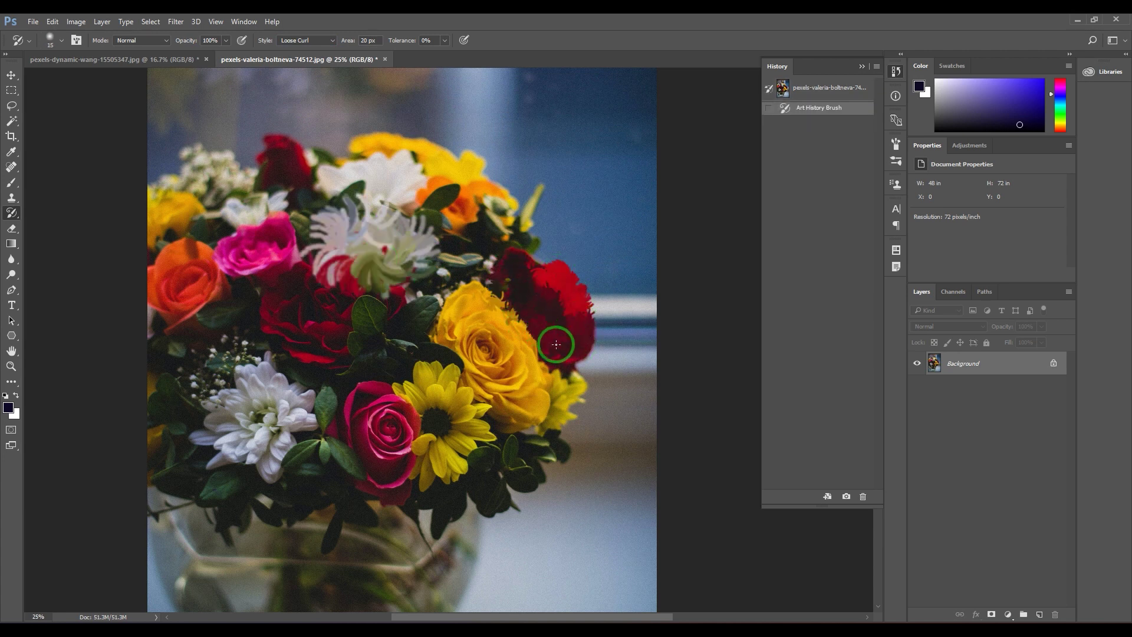
mouse_move(556, 344)
left_mouse_down()
mouse_move(586, 349)
mouse_move(558, 271)
mouse_move(501, 253)
left_mouse_up()
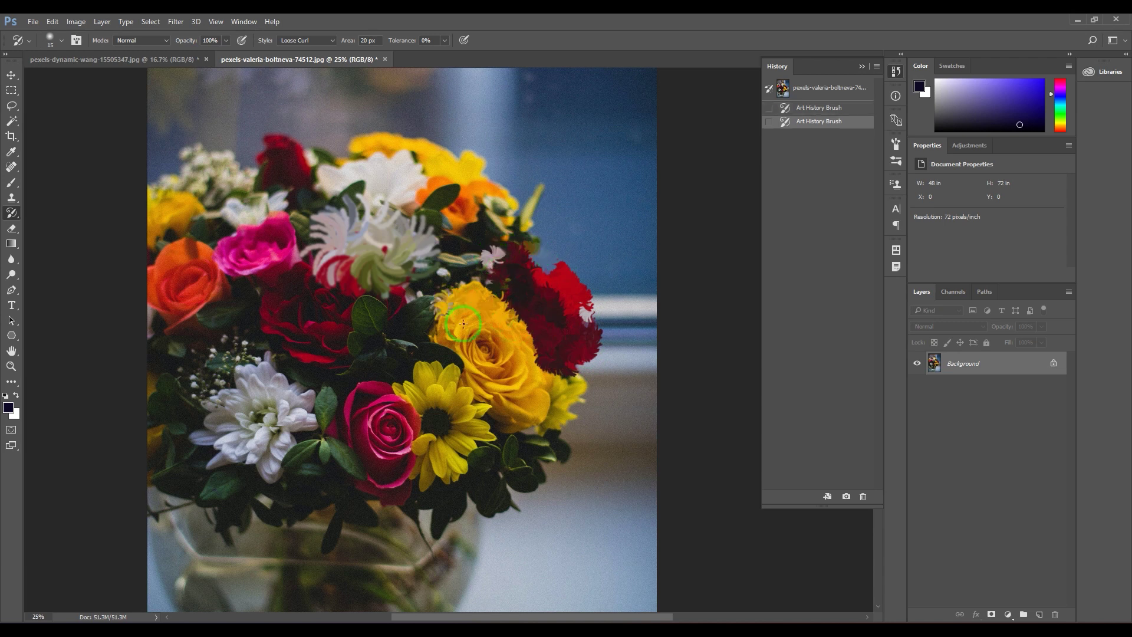
mouse_move(470, 338)
left_mouse_down()
mouse_move(477, 360)
mouse_move(504, 330)
mouse_move(485, 341)
mouse_move(517, 344)
mouse_move(522, 391)
mouse_move(481, 385)
mouse_move(515, 409)
mouse_move(551, 384)
mouse_move(491, 407)
mouse_move(521, 398)
left_mouse_up()
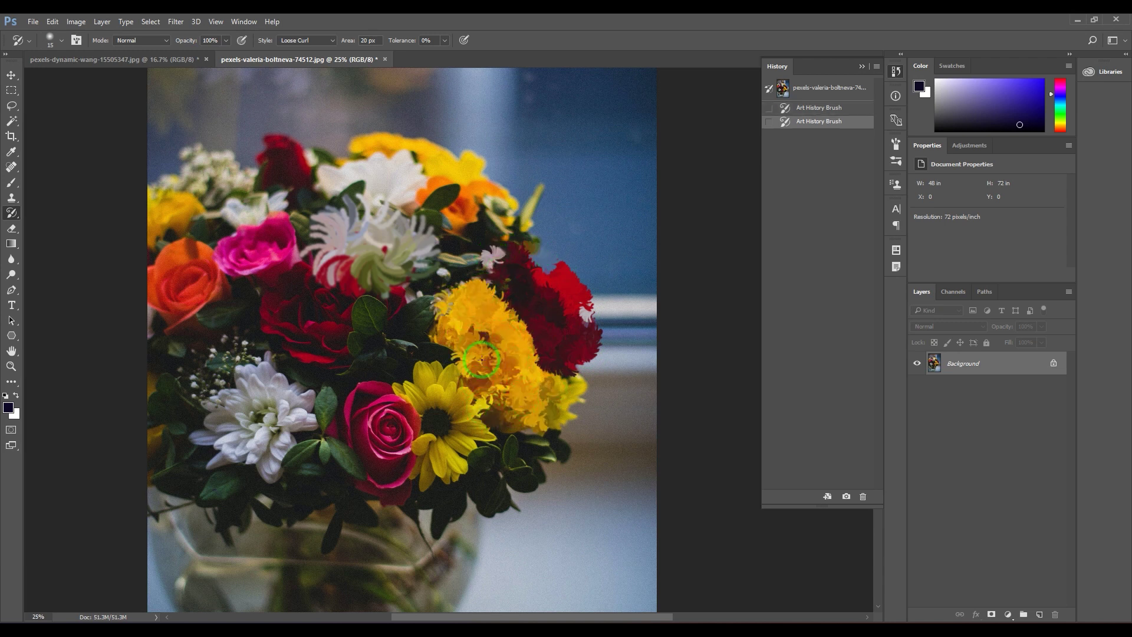
mouse_move(462, 361)
left_mouse_down()
mouse_move(480, 406)
mouse_move(428, 376)
mouse_move(409, 383)
mouse_move(430, 380)
mouse_move(455, 403)
mouse_move(467, 440)
mouse_move(437, 407)
mouse_move(421, 482)
mouse_move(457, 472)
mouse_move(443, 457)
mouse_move(449, 465)
mouse_move(449, 437)
left_mouse_up()
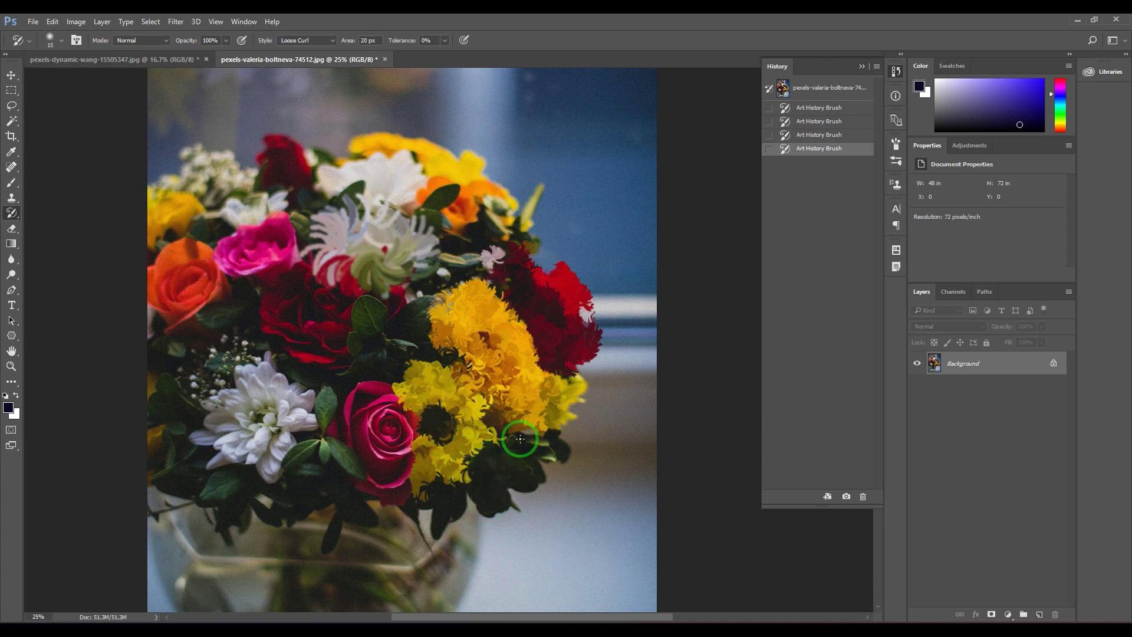
mouse_move(520, 439)
left_mouse_down()
mouse_move(533, 475)
mouse_move(557, 452)
mouse_move(536, 459)
mouse_move(494, 513)
mouse_move(492, 494)
mouse_move(450, 484)
mouse_move(439, 516)
mouse_move(424, 493)
mouse_move(466, 490)
left_mouse_up()
mouse_move(440, 413)
left_mouse_down()
mouse_move(397, 472)
mouse_move(401, 422)
mouse_move(347, 440)
mouse_move(391, 395)
mouse_move(408, 412)
left_mouse_up()
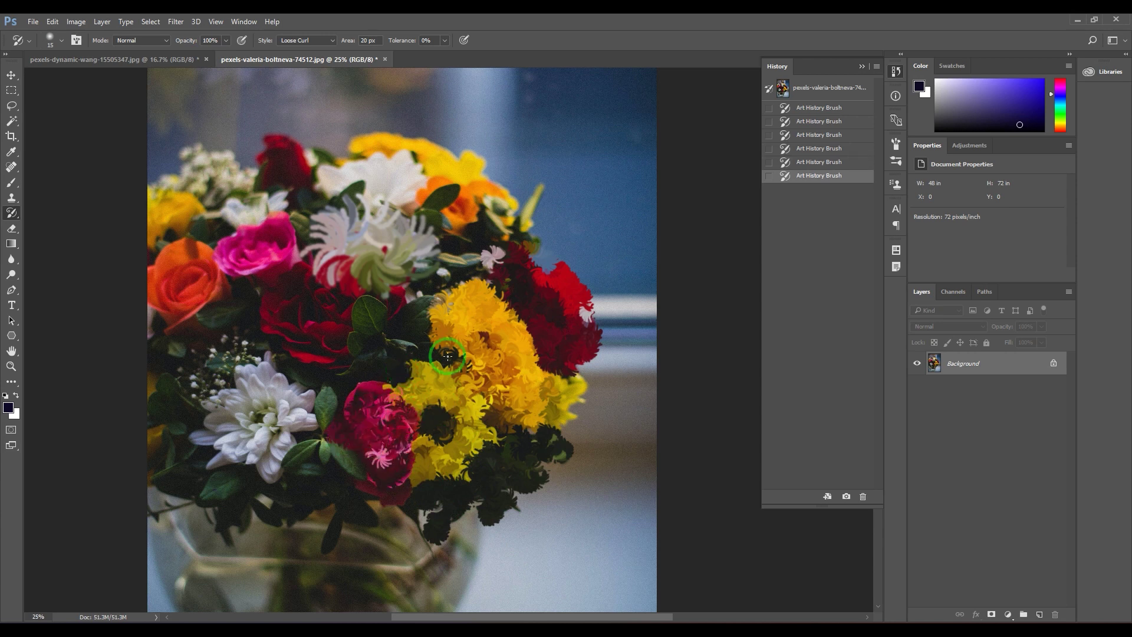
- Revert to the original and dab Tight Short strokes onto the yellow rose
left_click(817, 94)
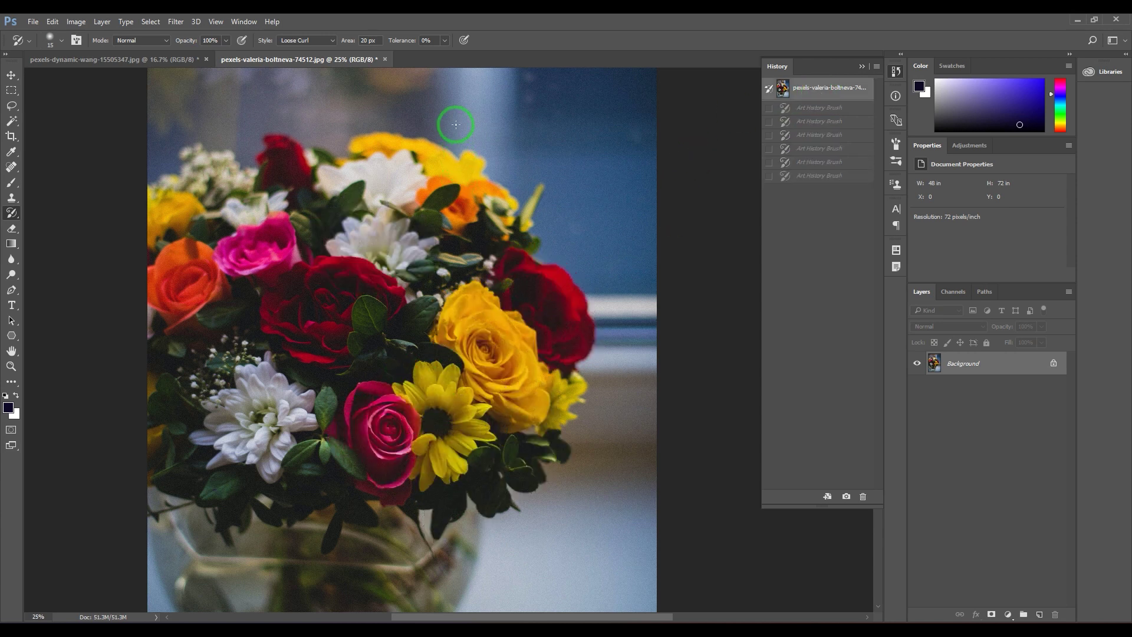
left_click(310, 40)
left_click(303, 43)
left_click(477, 340)
left_click(478, 353)
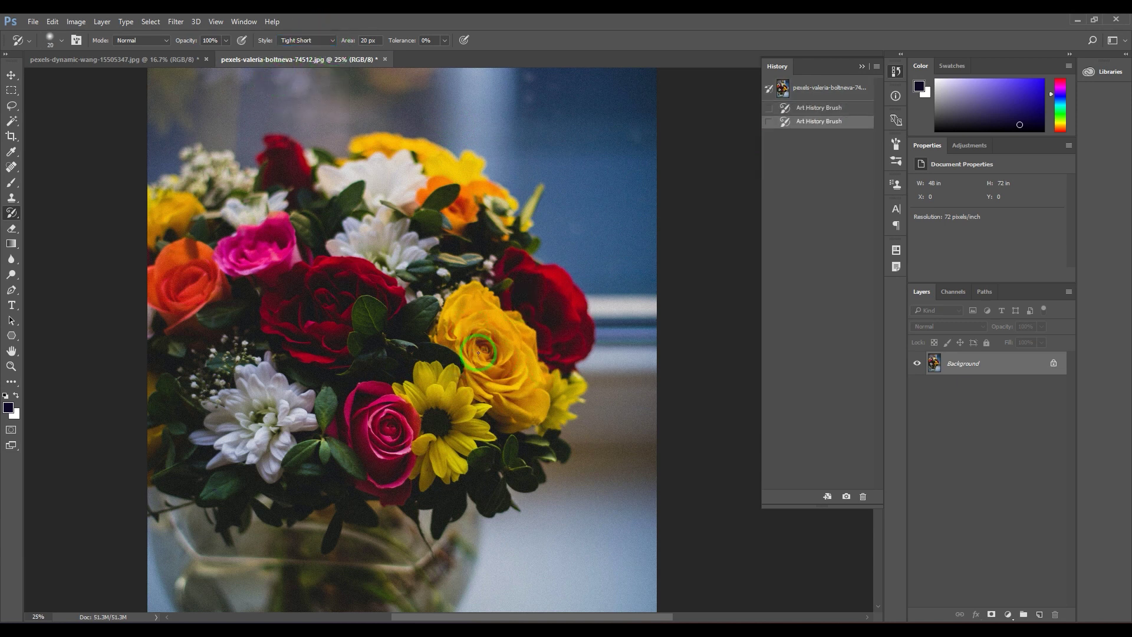
left_click_drag(455, 302, 474, 333)
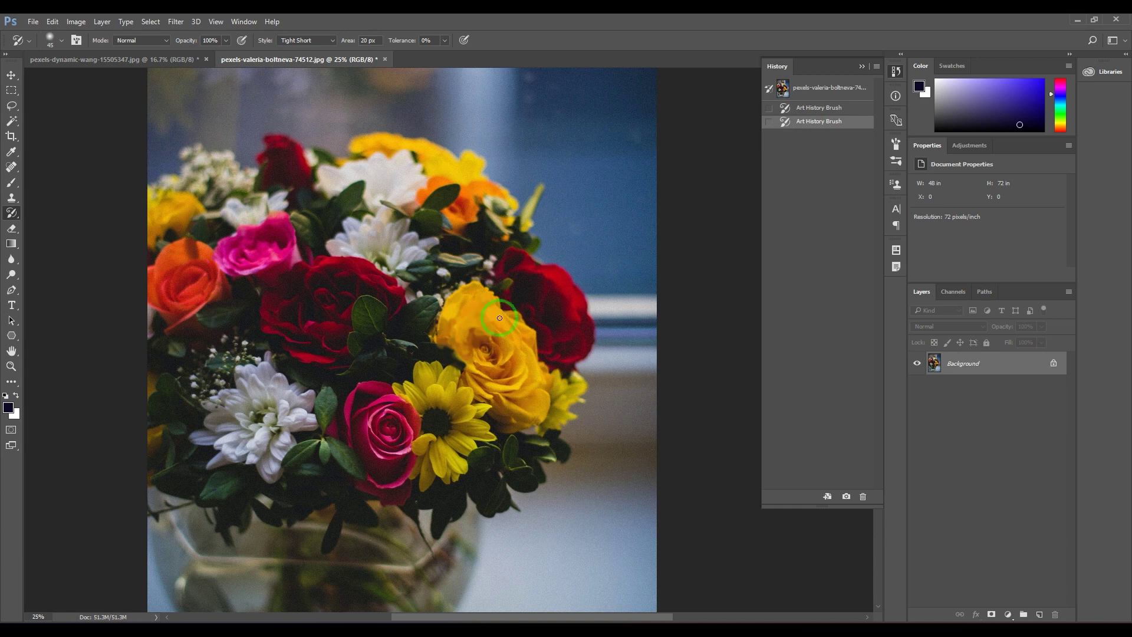
mouse_move(531, 382)
left_mouse_down()
mouse_move(479, 405)
mouse_move(519, 425)
mouse_move(474, 357)
mouse_move(491, 375)
mouse_move(495, 336)
left_mouse_up()
- Revert, raise the Area to 500 px, and repaint the roses and bouquet as dabs
left_click(814, 88)
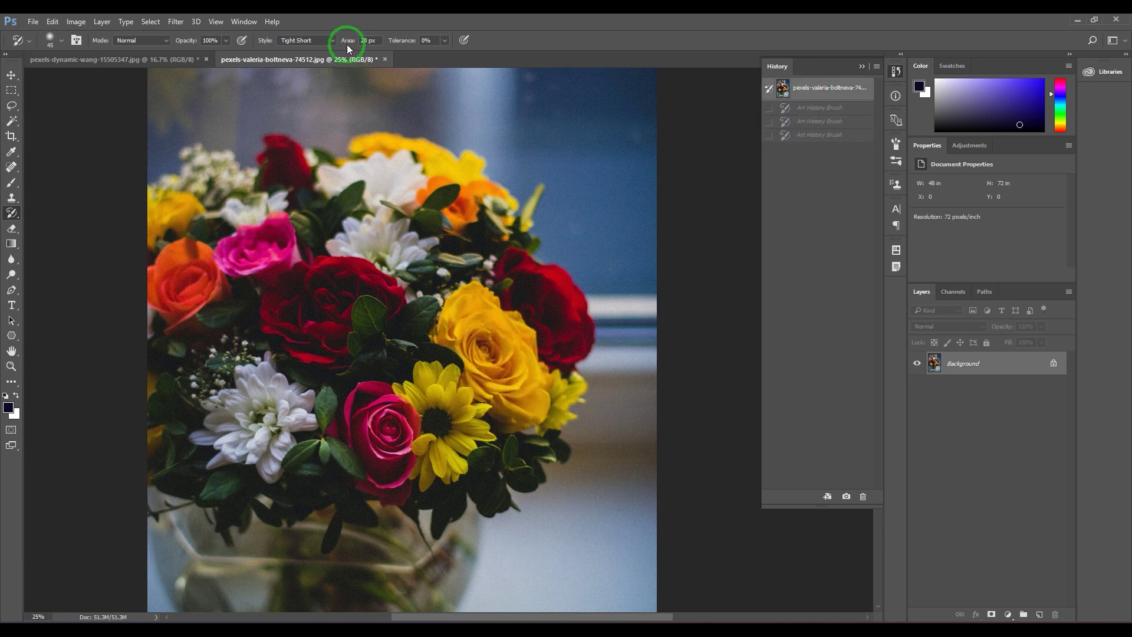
left_click_drag(346, 42, 402, 43)
left_click_drag(552, 42, 695, 53)
mouse_move(449, 269)
left_mouse_down()
mouse_move(418, 331)
mouse_move(489, 347)
mouse_move(505, 298)
mouse_move(460, 269)
mouse_move(455, 364)
mouse_move(562, 427)
mouse_move(583, 344)
mouse_move(548, 281)
mouse_move(431, 212)
mouse_move(486, 201)
mouse_move(458, 169)
mouse_move(343, 143)
mouse_move(252, 150)
mouse_move(162, 179)
mouse_move(142, 218)
mouse_move(439, 203)
mouse_move(228, 242)
mouse_move(152, 298)
mouse_move(479, 274)
mouse_move(158, 340)
mouse_move(354, 317)
mouse_move(128, 403)
mouse_move(405, 391)
mouse_move(96, 442)
mouse_move(377, 457)
mouse_move(120, 487)
mouse_move(456, 483)
mouse_move(162, 531)
mouse_move(341, 538)
mouse_move(241, 586)
mouse_move(255, 608)
left_mouse_up()
mouse_move(502, 481)
left_mouse_down()
mouse_move(547, 393)
mouse_move(568, 279)
mouse_move(487, 184)
mouse_move(329, 156)
mouse_move(149, 201)
mouse_move(365, 173)
mouse_move(212, 298)
mouse_move(266, 343)
mouse_move(361, 361)
left_mouse_up()
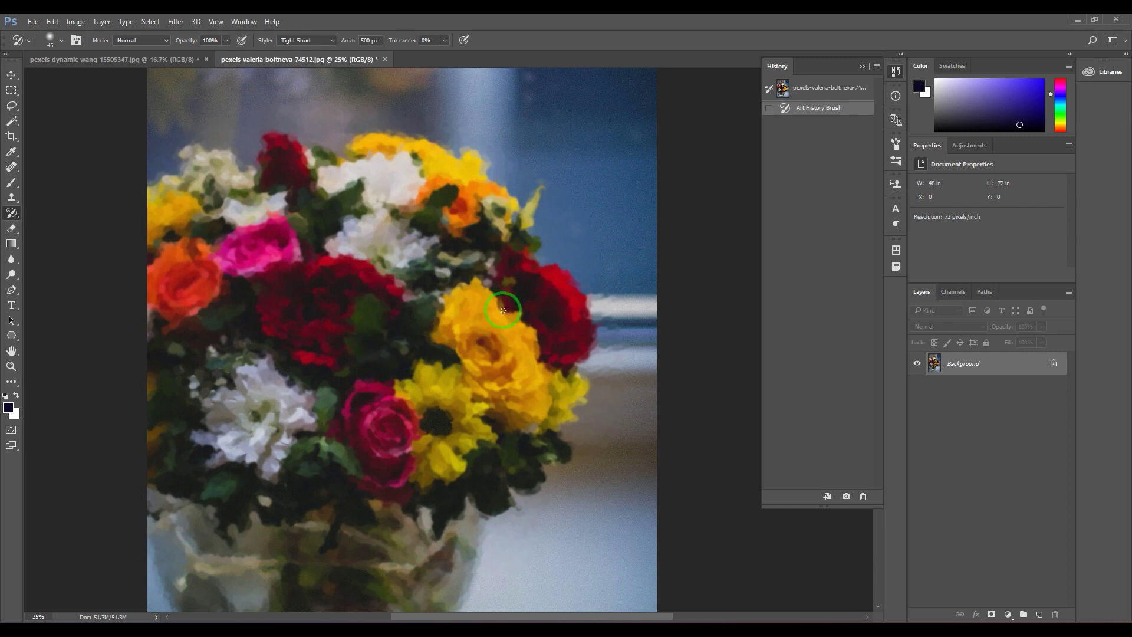
- Revert and repaint the bouquet and vase with art history strokes
left_click(838, 95)
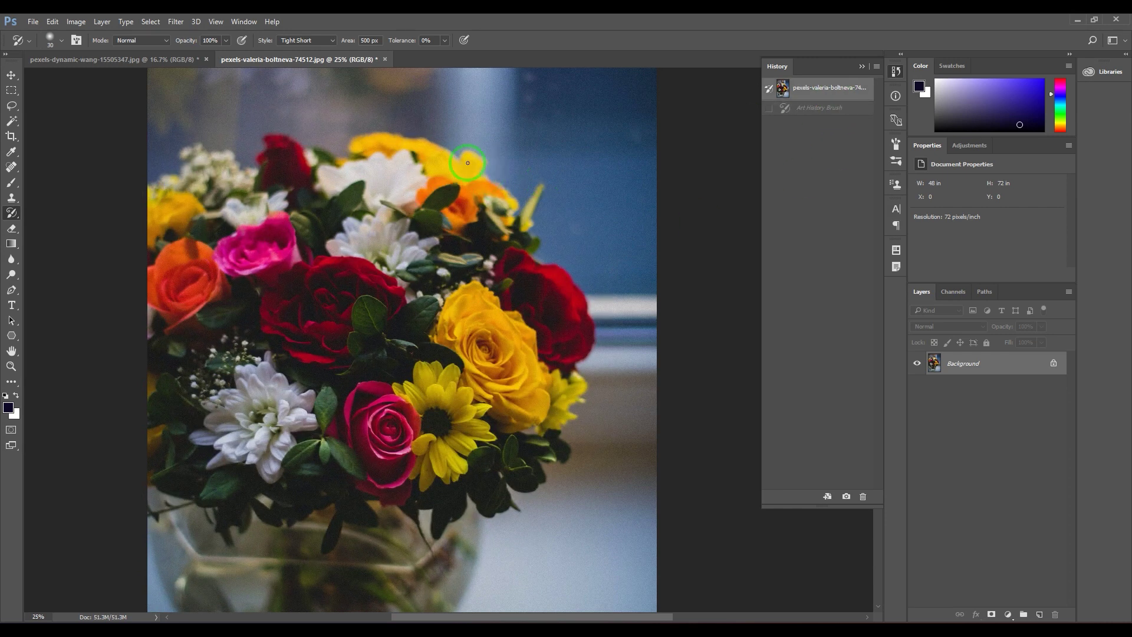
mouse_move(424, 234)
left_mouse_down()
mouse_move(124, 303)
mouse_move(536, 318)
mouse_move(171, 359)
mouse_move(60, 414)
mouse_move(160, 470)
mouse_move(211, 483)
mouse_move(351, 346)
mouse_move(387, 485)
mouse_move(441, 607)
left_mouse_up()
mouse_move(363, 555)
left_mouse_down()
mouse_move(155, 535)
mouse_move(393, 412)
mouse_move(396, 280)
mouse_move(347, 293)
mouse_move(424, 343)
mouse_move(437, 313)
left_mouse_up()
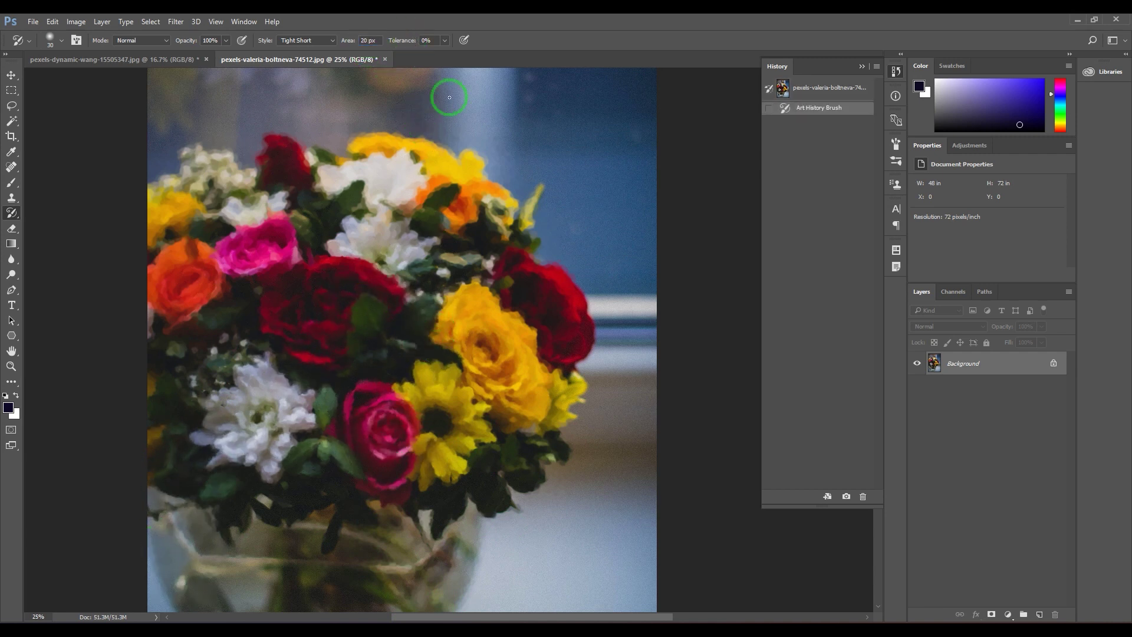
- Revert again, widen the area, and smear strokes over the pink and orange roses
left_click(799, 97)
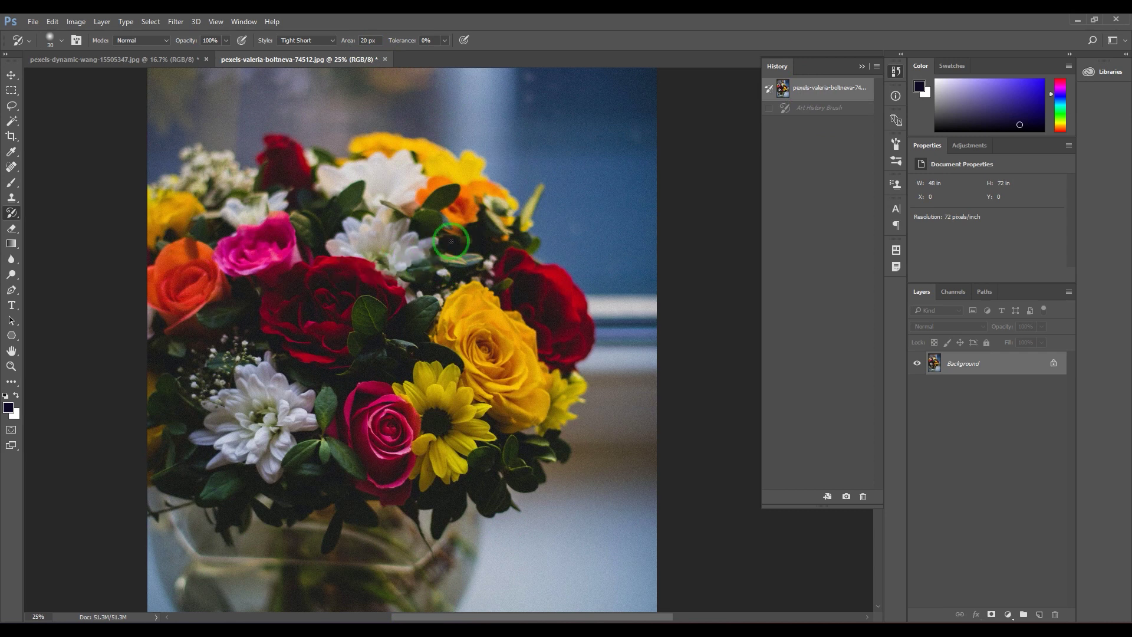
left_click_drag(420, 175, 433, 165)
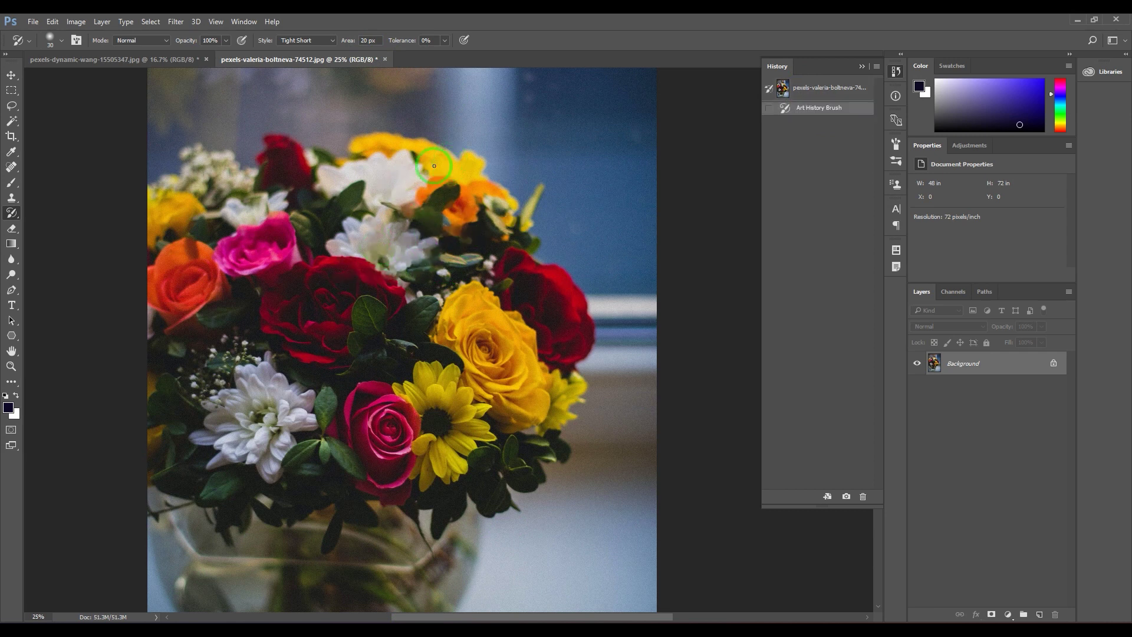
left_click(815, 98)
left_click_drag(344, 45, 482, 55)
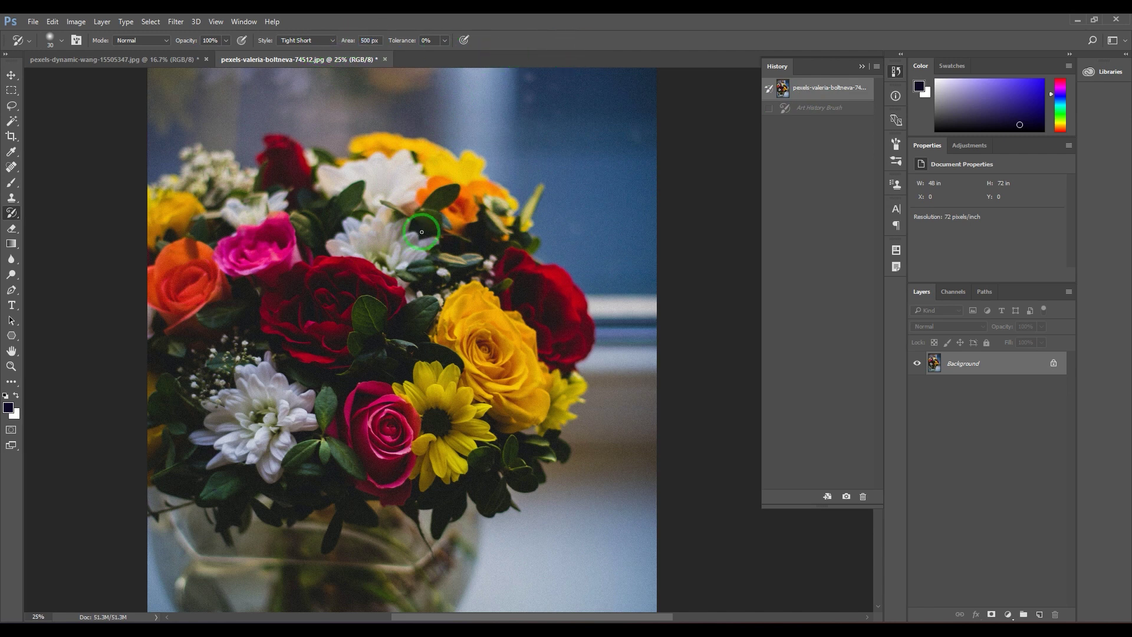
mouse_move(422, 232)
left_mouse_down()
mouse_move(236, 210)
mouse_move(483, 181)
mouse_move(272, 210)
mouse_move(254, 225)
mouse_move(219, 188)
mouse_move(189, 193)
mouse_move(245, 252)
mouse_move(153, 291)
mouse_move(345, 258)
mouse_move(316, 284)
mouse_move(353, 341)
left_mouse_up()
- Switch to Loose Curl Long, try curly strokes over the bouquet, then revert to the snapshot
left_click(313, 40)
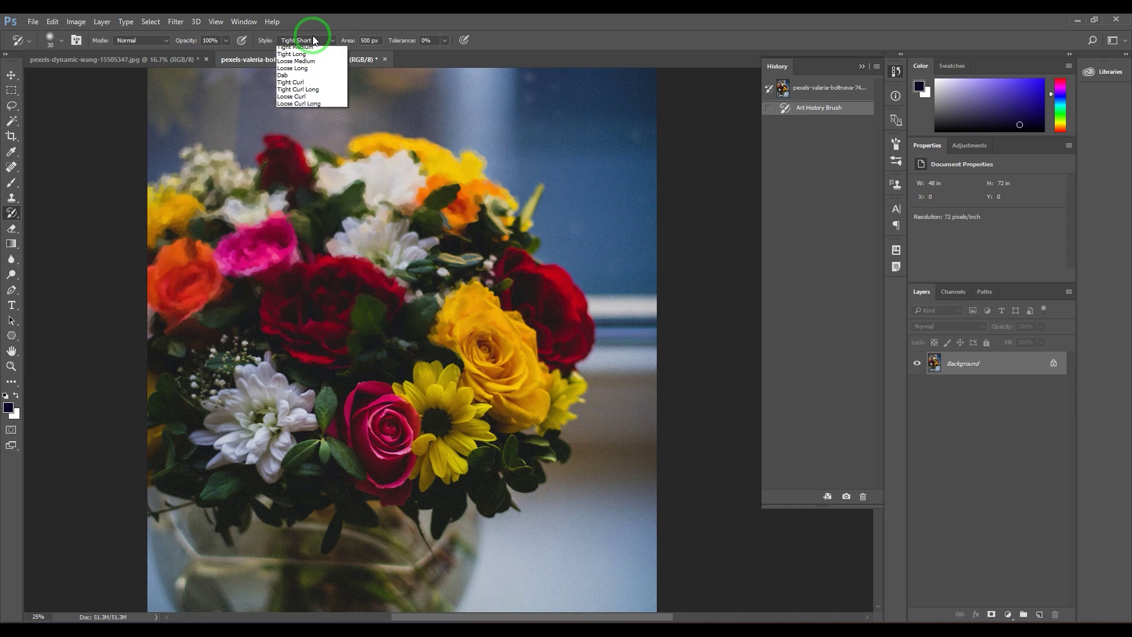
left_click(303, 104)
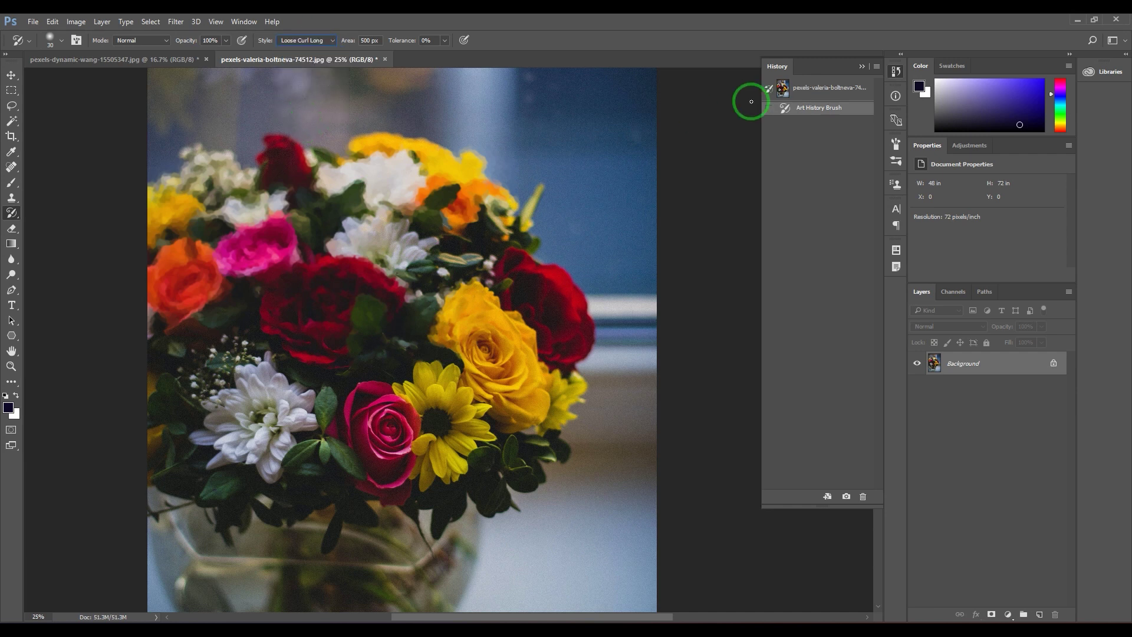
key("ctrl+z")
mouse_move(518, 245)
left_mouse_down()
mouse_move(375, 172)
mouse_move(235, 180)
mouse_move(143, 240)
mouse_move(245, 262)
mouse_move(448, 261)
mouse_move(524, 317)
left_mouse_up()
key("ctrl+z")
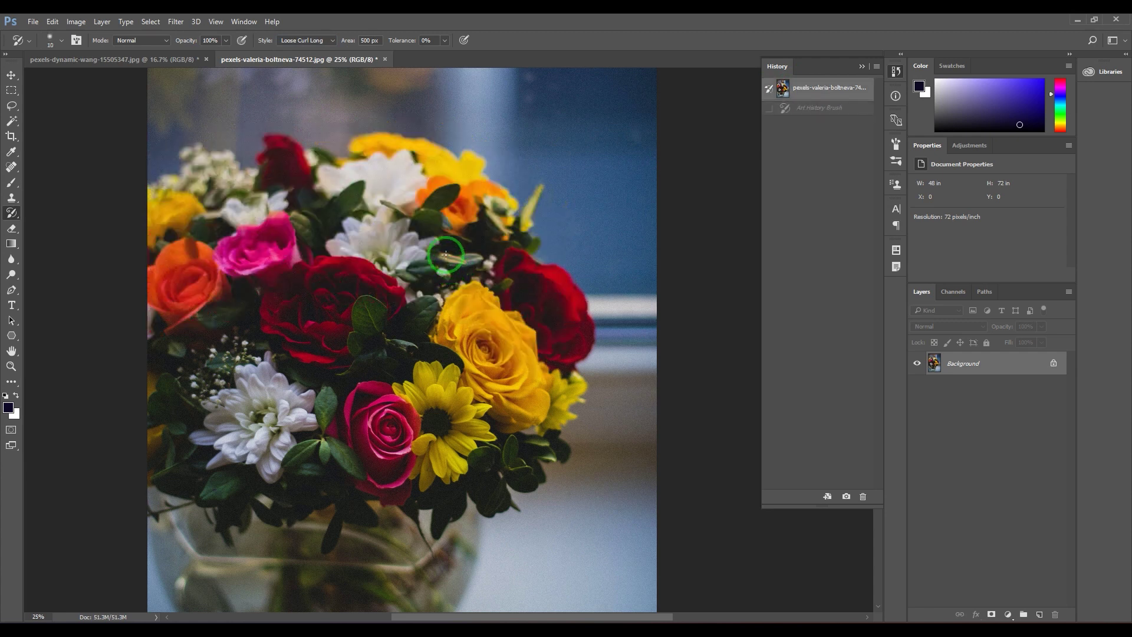
mouse_move(445, 254)
left_mouse_down()
mouse_move(389, 174)
mouse_move(177, 212)
mouse_move(412, 153)
mouse_move(513, 247)
mouse_move(454, 265)
mouse_move(366, 268)
mouse_move(384, 285)
mouse_move(183, 303)
mouse_move(182, 331)
mouse_move(272, 372)
left_mouse_up()
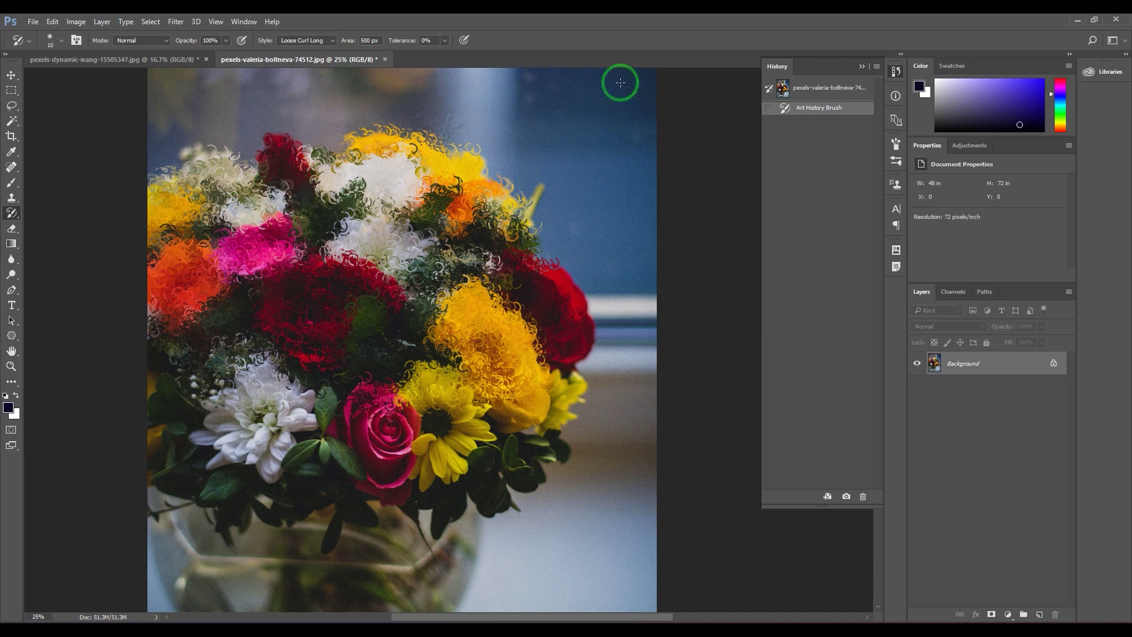
left_click(827, 93)
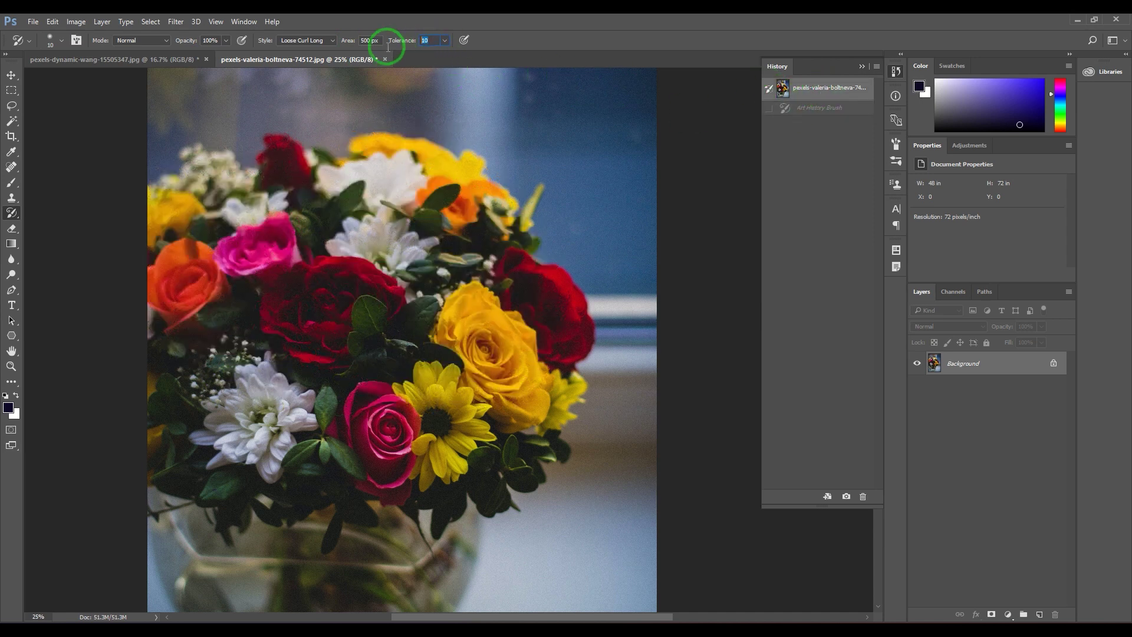
- Paint curly strokes over the white chrysanthemums, upper flowers, leaves, pink rose and lower-left vase
mouse_move(257, 379)
left_mouse_down()
mouse_move(202, 403)
mouse_move(285, 412)
mouse_move(299, 403)
mouse_move(311, 319)
mouse_move(171, 385)
mouse_move(323, 302)
mouse_move(244, 506)
mouse_move(218, 394)
mouse_move(277, 411)
mouse_move(275, 462)
mouse_move(246, 445)
mouse_move(256, 399)
mouse_move(274, 445)
mouse_move(153, 429)
mouse_move(193, 486)
mouse_move(282, 466)
mouse_move(279, 389)
mouse_move(206, 374)
mouse_move(188, 426)
mouse_move(266, 459)
mouse_move(304, 427)
mouse_move(298, 377)
mouse_move(271, 363)
mouse_move(227, 398)
mouse_move(229, 429)
mouse_move(273, 419)
mouse_move(250, 376)
mouse_move(181, 403)
mouse_move(261, 431)
mouse_move(306, 381)
mouse_move(254, 373)
mouse_move(232, 457)
mouse_move(292, 437)
mouse_move(273, 401)
mouse_move(237, 402)
mouse_move(227, 452)
mouse_move(314, 424)
mouse_move(308, 391)
mouse_move(302, 414)
left_mouse_up()
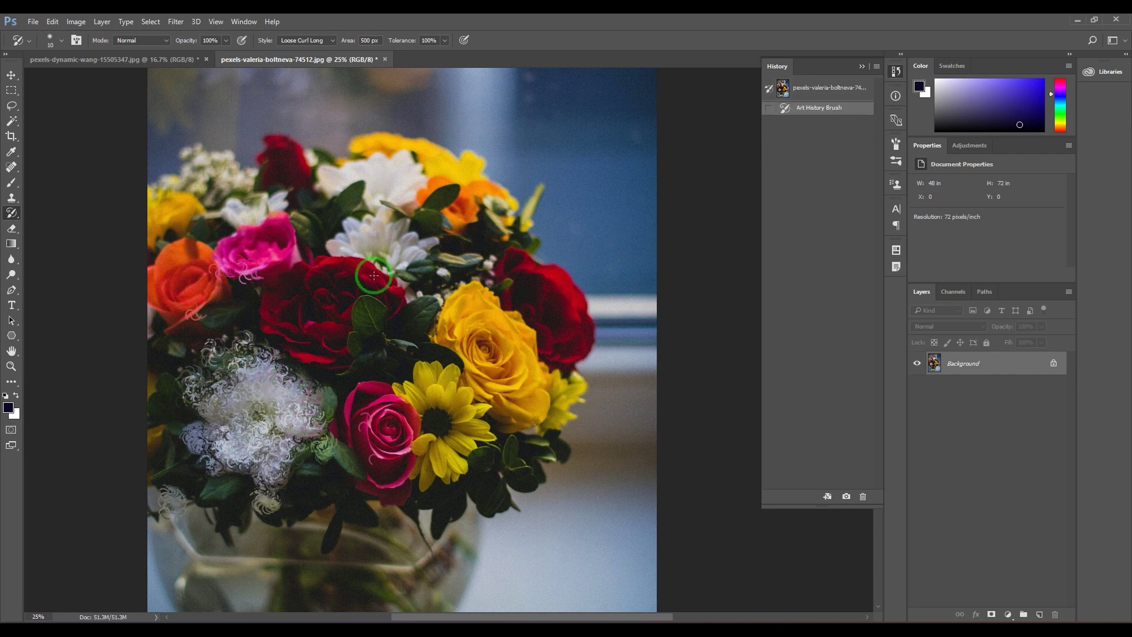
mouse_move(374, 275)
left_mouse_down()
mouse_move(365, 213)
mouse_move(436, 254)
mouse_move(307, 230)
mouse_move(454, 290)
mouse_move(471, 277)
mouse_move(451, 292)
left_mouse_up()
mouse_move(382, 341)
left_mouse_down()
mouse_move(326, 376)
mouse_move(256, 352)
mouse_move(376, 301)
mouse_move(226, 268)
mouse_move(156, 306)
mouse_move(341, 239)
mouse_move(165, 279)
mouse_move(187, 280)
mouse_move(153, 232)
mouse_move(270, 193)
mouse_move(161, 214)
mouse_move(327, 184)
mouse_move(292, 177)
mouse_move(427, 161)
mouse_move(406, 172)
mouse_move(496, 219)
mouse_move(451, 191)
mouse_move(532, 305)
mouse_move(531, 289)
mouse_move(559, 300)
mouse_move(548, 322)
mouse_move(574, 335)
mouse_move(557, 412)
mouse_move(540, 435)
mouse_move(336, 532)
left_mouse_up()
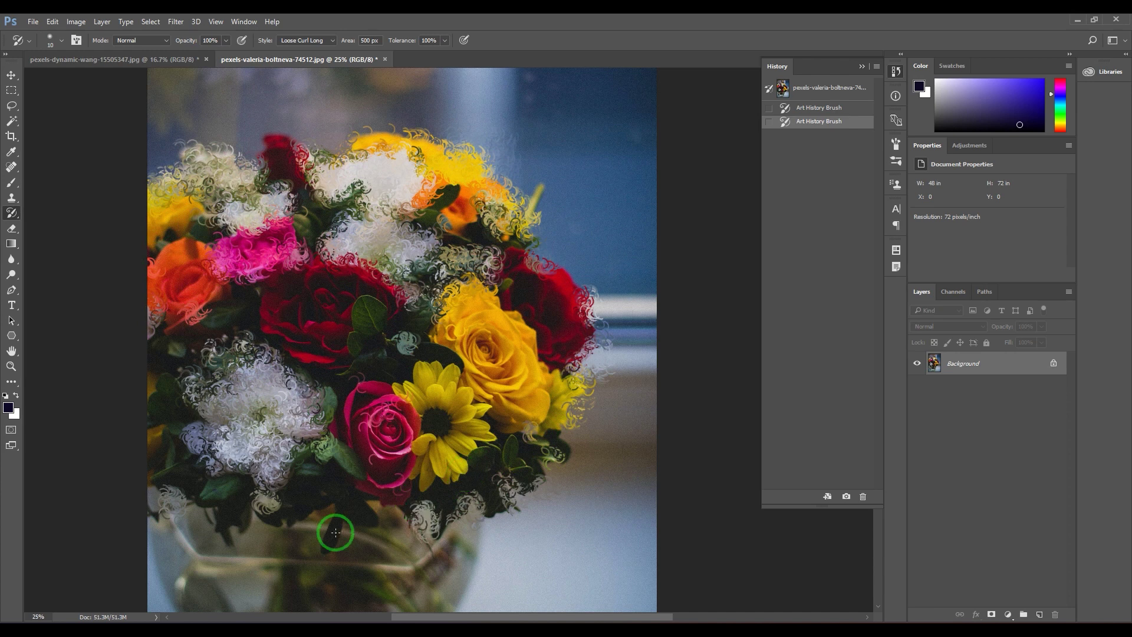
mouse_move(302, 602)
left_mouse_down()
mouse_move(148, 539)
mouse_move(165, 511)
mouse_move(195, 601)
mouse_move(191, 556)
mouse_move(293, 446)
mouse_move(256, 429)
mouse_move(247, 377)
mouse_move(265, 419)
left_mouse_up()
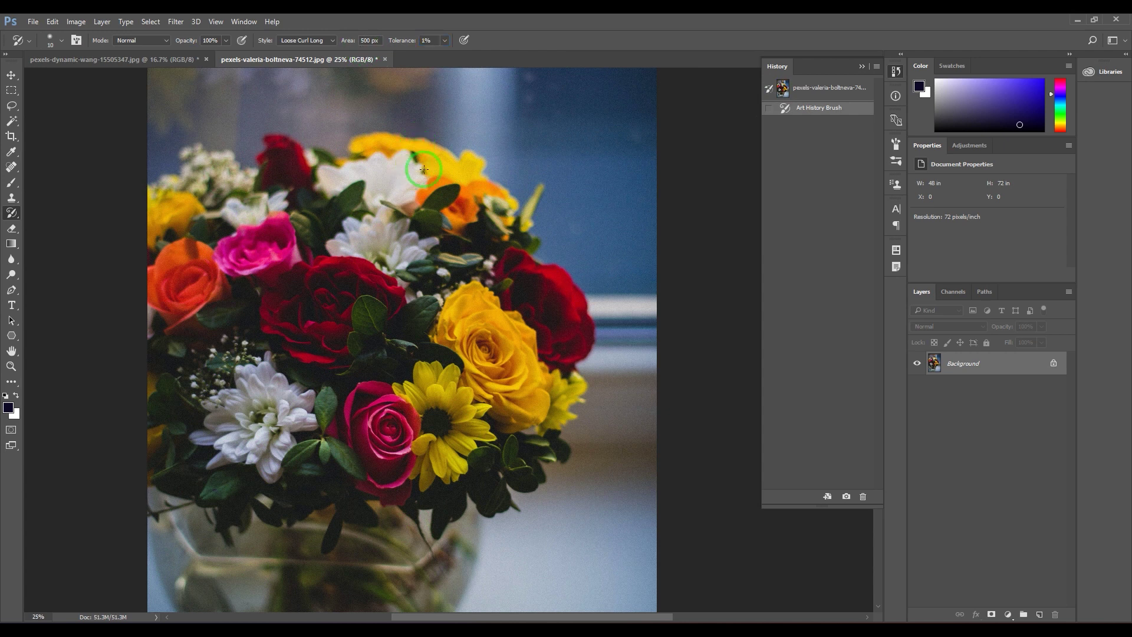
mouse_move(423, 169)
left_mouse_down()
mouse_move(338, 146)
mouse_move(396, 180)
mouse_move(224, 226)
mouse_move(410, 251)
mouse_move(211, 301)
mouse_move(401, 280)
mouse_move(442, 346)
mouse_move(395, 394)
mouse_move(326, 400)
mouse_move(294, 407)
left_mouse_up()
- Apply the Art History Brush 20 pixels preset, clear the curly strokes, and paint the upper bouquet
left_click(31, 41)
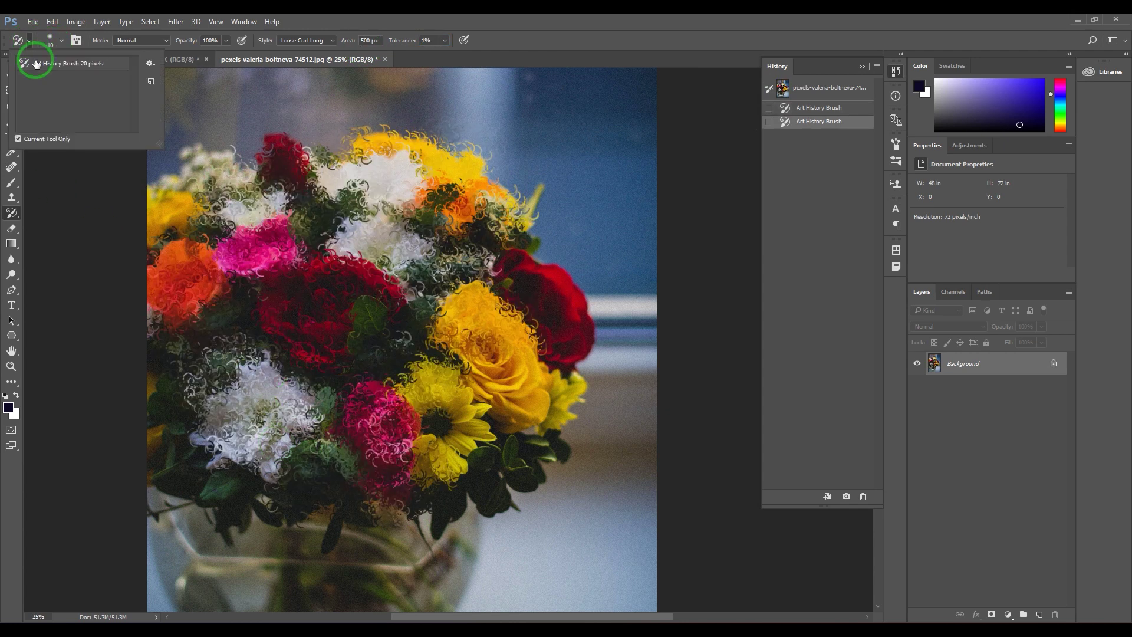
left_click(65, 63)
left_click(785, 112)
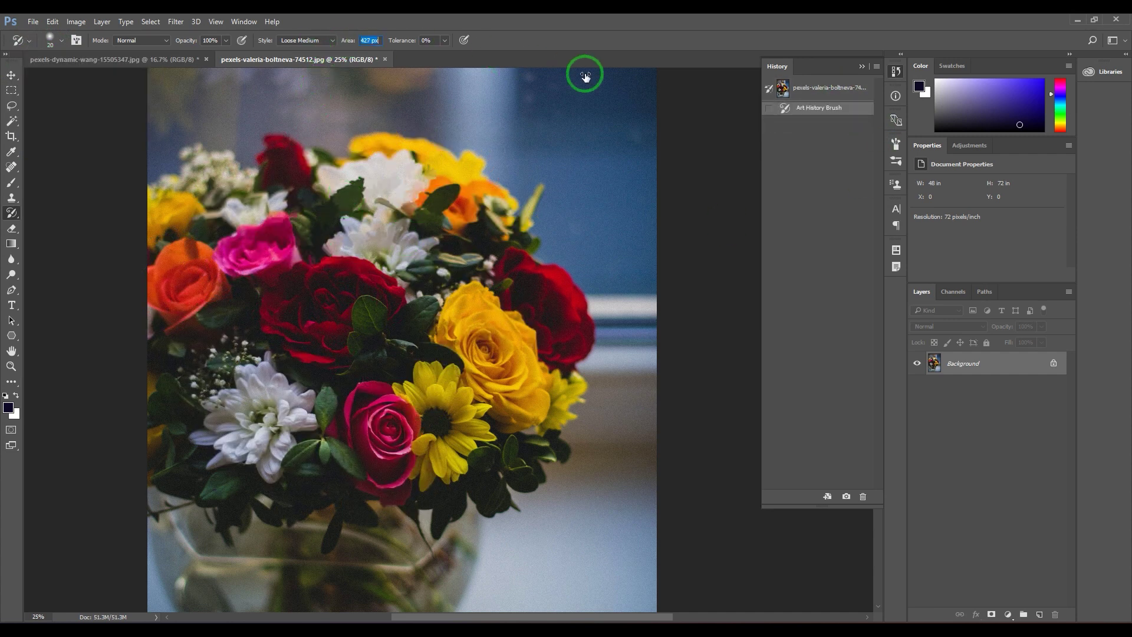
mouse_move(448, 194)
left_mouse_down()
mouse_move(393, 180)
mouse_move(274, 219)
mouse_move(447, 177)
mouse_move(198, 201)
mouse_move(333, 226)
mouse_move(230, 242)
mouse_move(350, 256)
mouse_move(183, 318)
mouse_move(472, 241)
mouse_move(264, 405)
mouse_move(336, 419)
mouse_move(422, 287)
mouse_move(377, 276)
mouse_move(389, 444)
mouse_move(415, 386)
left_mouse_up()
- On the dancer photo, repaint her torso, dress, legs, foot and the blue background
left_click(111, 60)
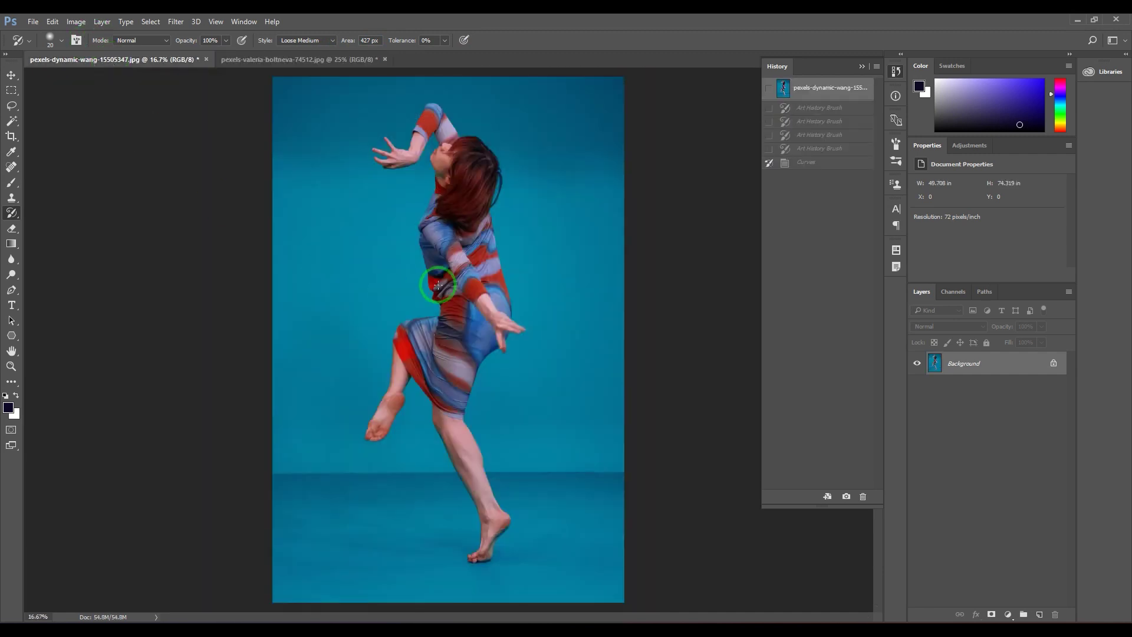
mouse_move(437, 286)
left_mouse_down()
mouse_move(457, 183)
mouse_move(434, 123)
mouse_move(389, 126)
mouse_move(347, 108)
mouse_move(619, 76)
mouse_move(290, 96)
mouse_move(369, 74)
mouse_move(413, 90)
left_mouse_up()
mouse_move(557, 100)
left_mouse_down()
mouse_move(374, 151)
mouse_move(263, 164)
mouse_move(480, 126)
mouse_move(374, 120)
left_mouse_up()
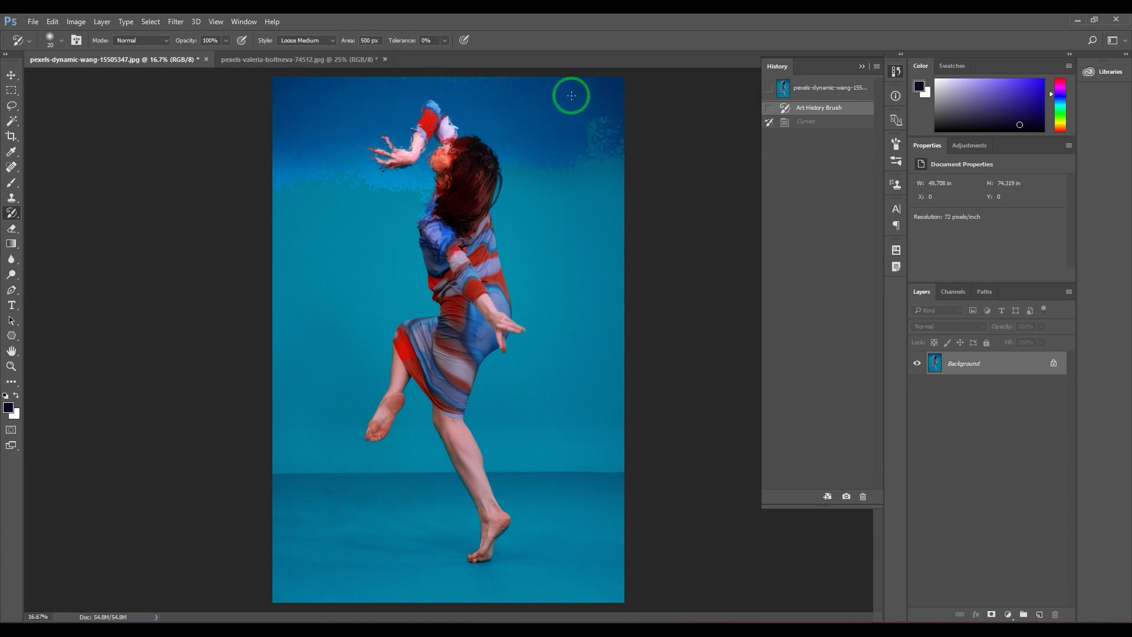
mouse_move(571, 95)
left_mouse_down()
mouse_move(572, 159)
mouse_move(414, 175)
mouse_move(478, 202)
mouse_move(323, 229)
mouse_move(299, 248)
mouse_move(422, 253)
mouse_move(483, 237)
mouse_move(385, 241)
mouse_move(302, 185)
mouse_move(280, 196)
mouse_move(342, 255)
mouse_move(396, 283)
mouse_move(428, 244)
mouse_move(477, 231)
mouse_move(525, 267)
left_mouse_up()
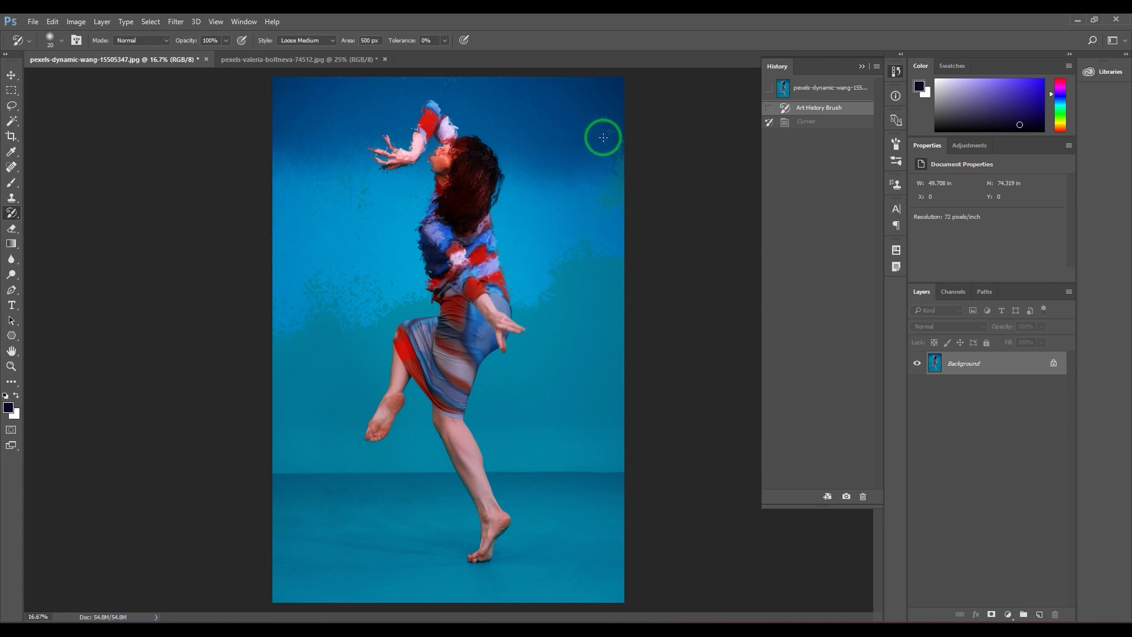
left_click_drag(582, 268, 538, 313)
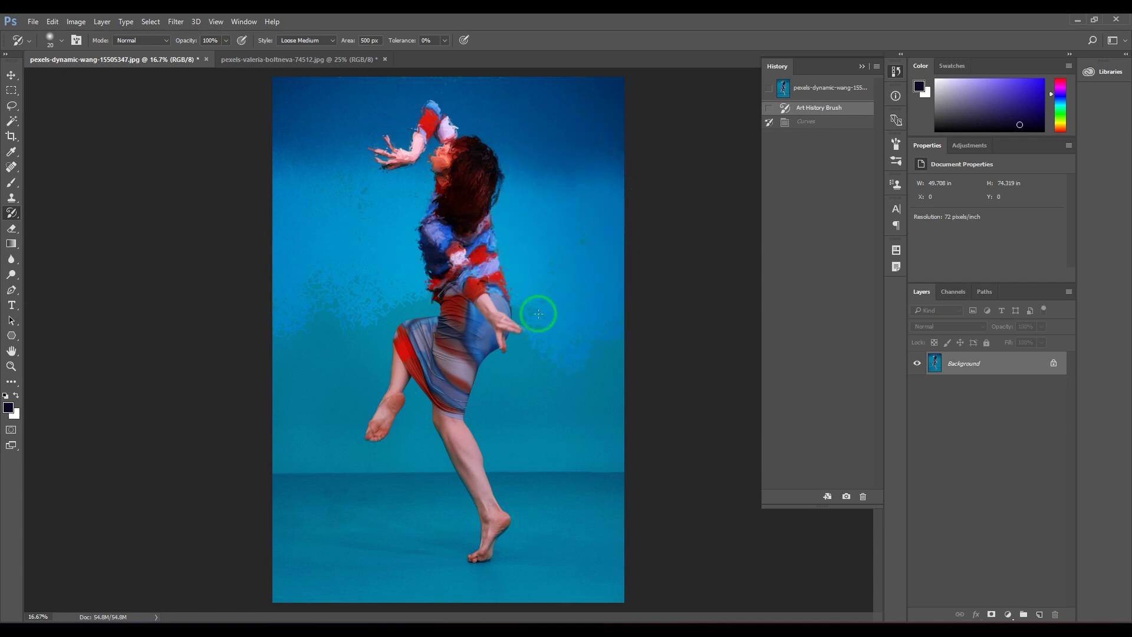
mouse_move(580, 232)
left_mouse_down()
mouse_move(498, 336)
mouse_move(410, 330)
mouse_move(359, 362)
left_mouse_up()
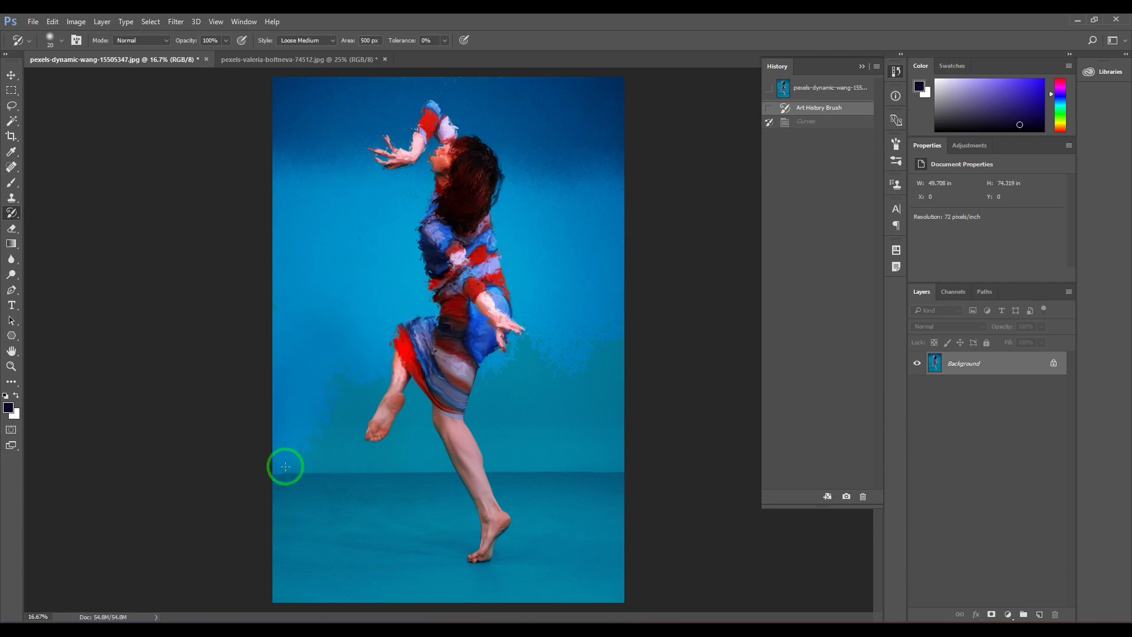
left_click_drag(294, 590, 367, 591)
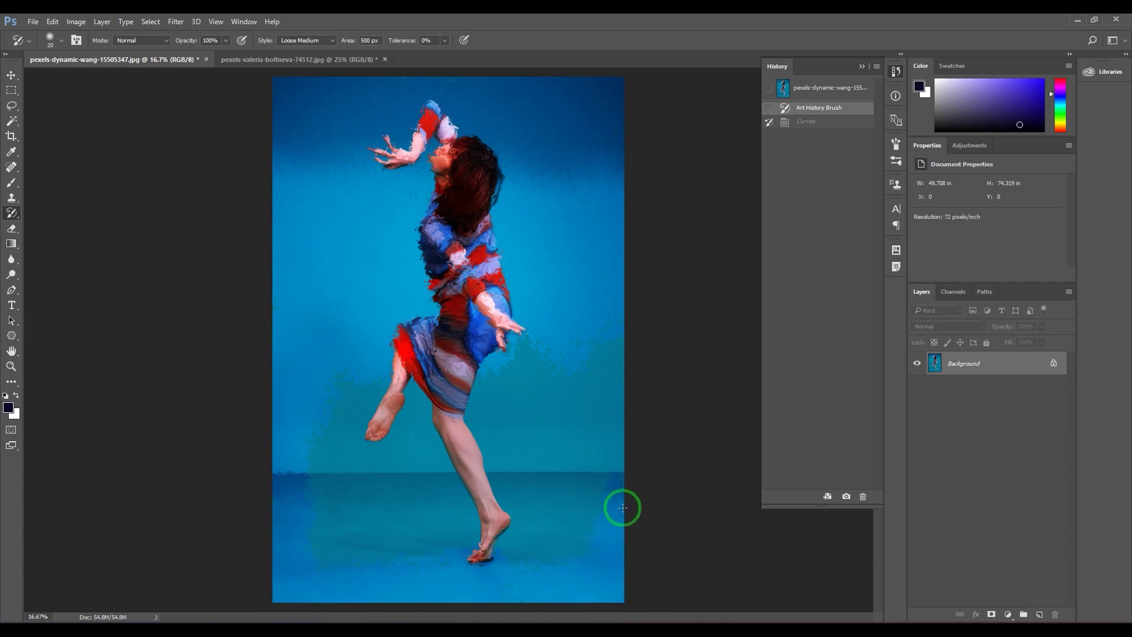
mouse_move(571, 545)
left_mouse_down()
mouse_move(508, 425)
mouse_move(328, 538)
mouse_move(430, 434)
mouse_move(470, 196)
mouse_move(271, 116)
left_mouse_up()
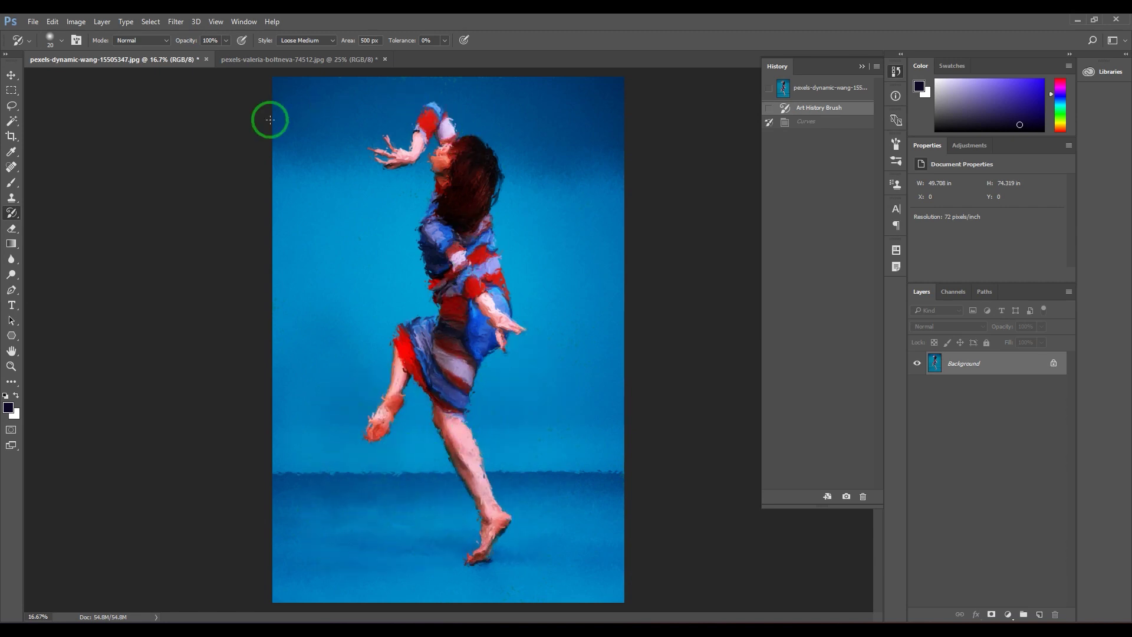
left_click(803, 92)
left_click(825, 138)
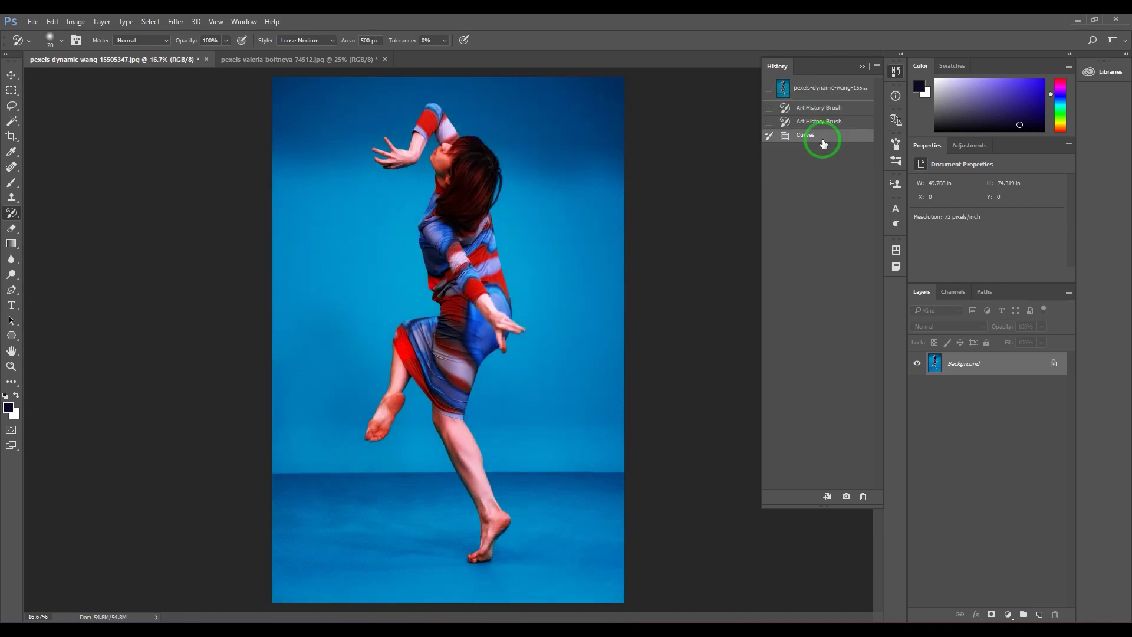
left_click(822, 108)
left_click(826, 121)
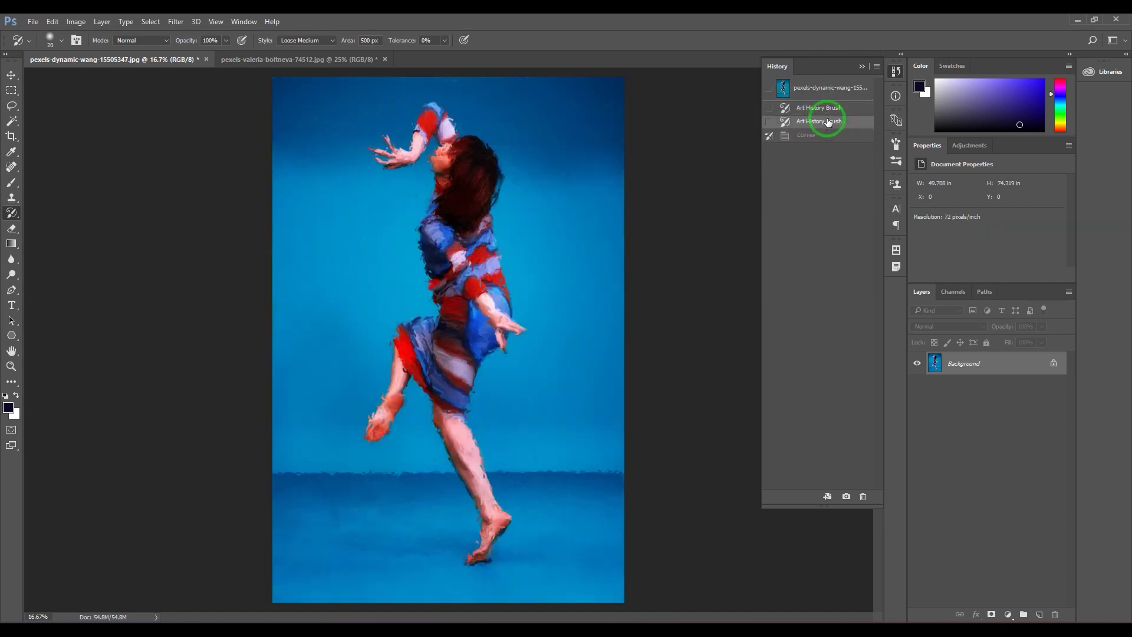